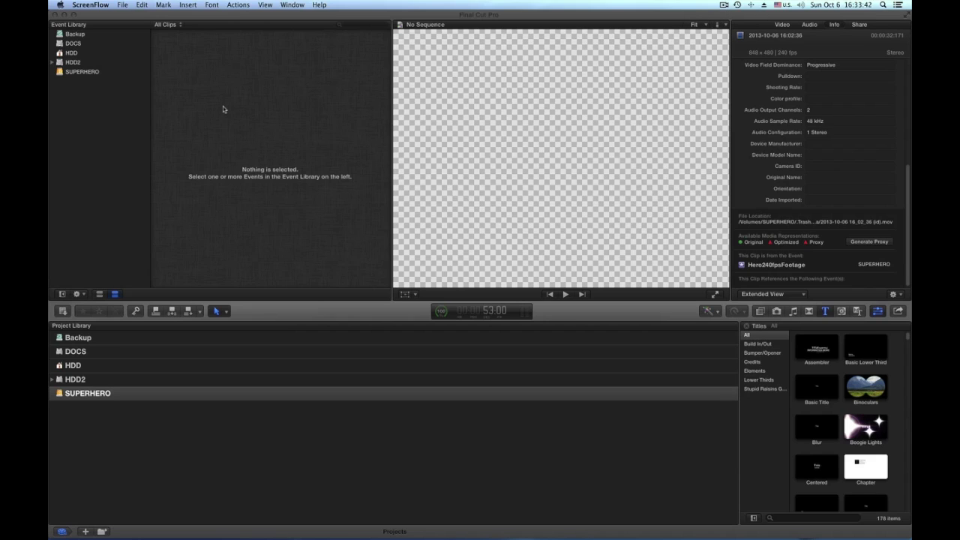
Step: Show the SUPERHERO drive's Event Library in Final Cut Pro; it holds no events yet
left_click(59, 75)
left_click(61, 74)
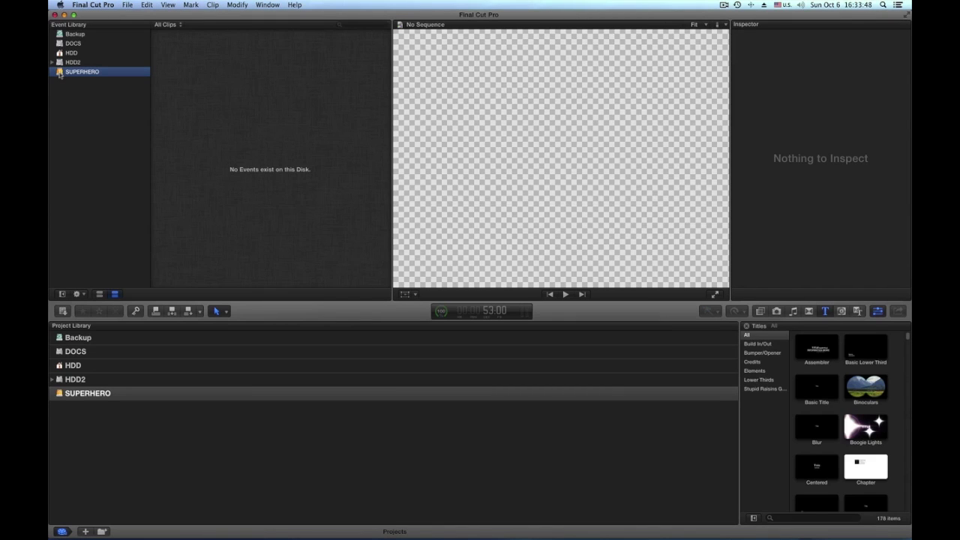
Step: Create the event 'Event 240fps' on SUPERHERO and bring up the HERO3PLUS camera's clips for import
left_click(127, 5)
left_click(129, 37)
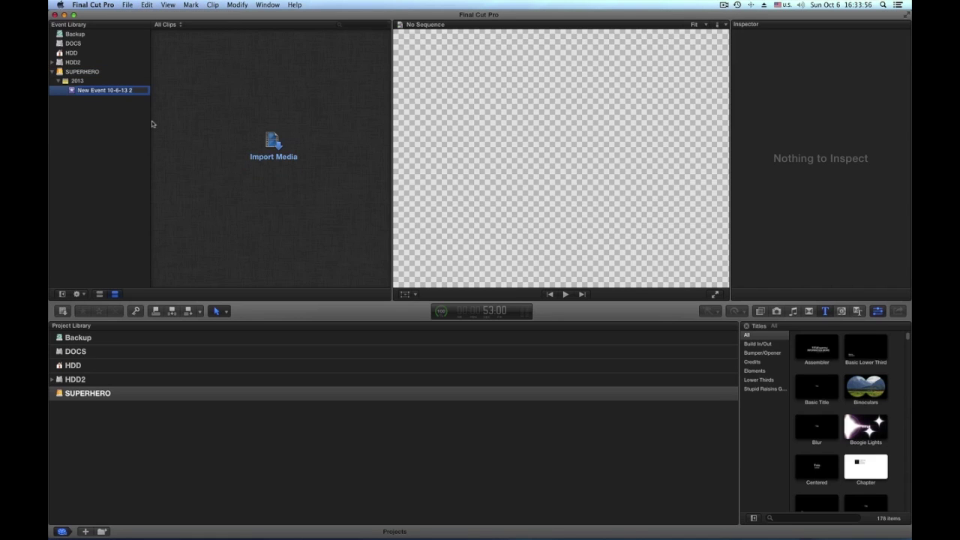
type("Event 240fps")
key("Return")
left_click(63, 311)
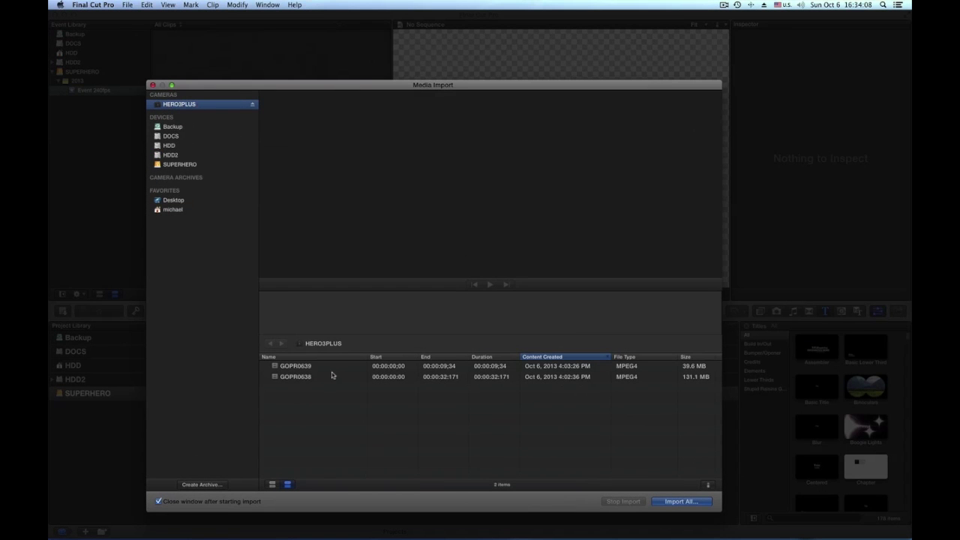
Step: Import only the first few seconds of GOPR0638 into the existing Event 240fps
left_click(430, 378)
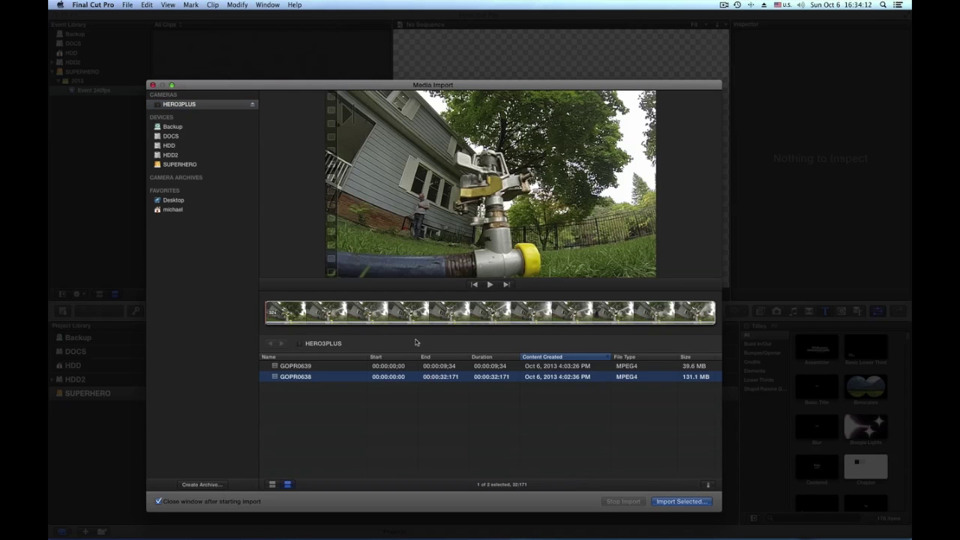
left_click(284, 317)
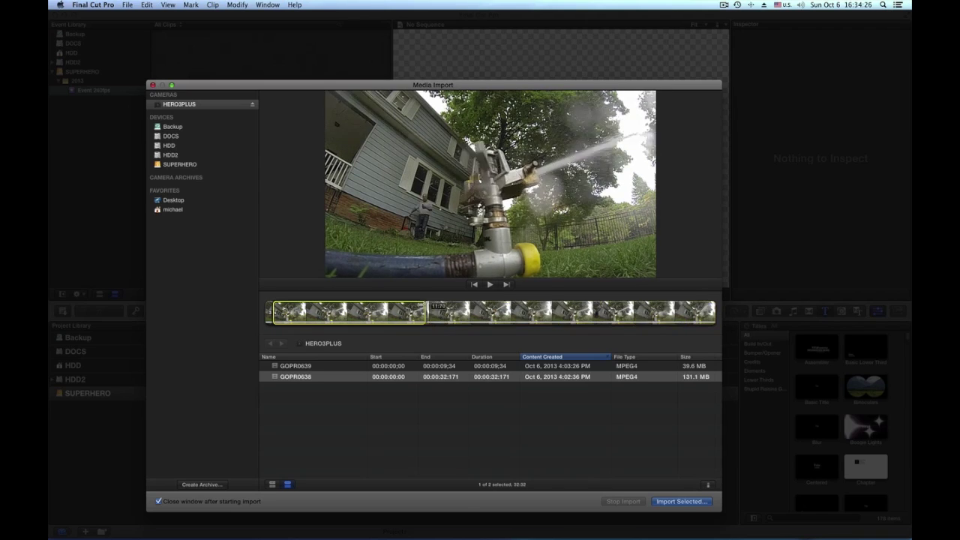
left_click_drag(273, 312, 345, 312)
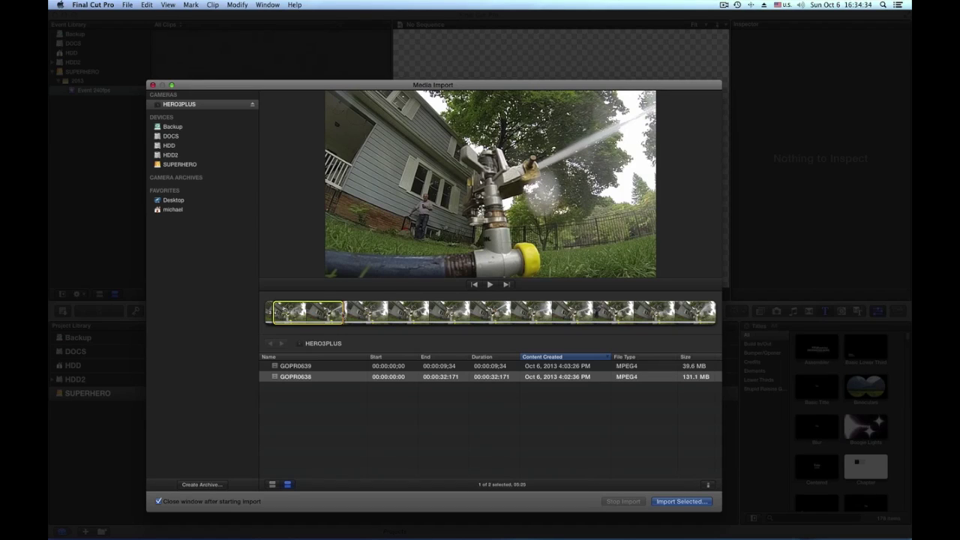
left_click(669, 502)
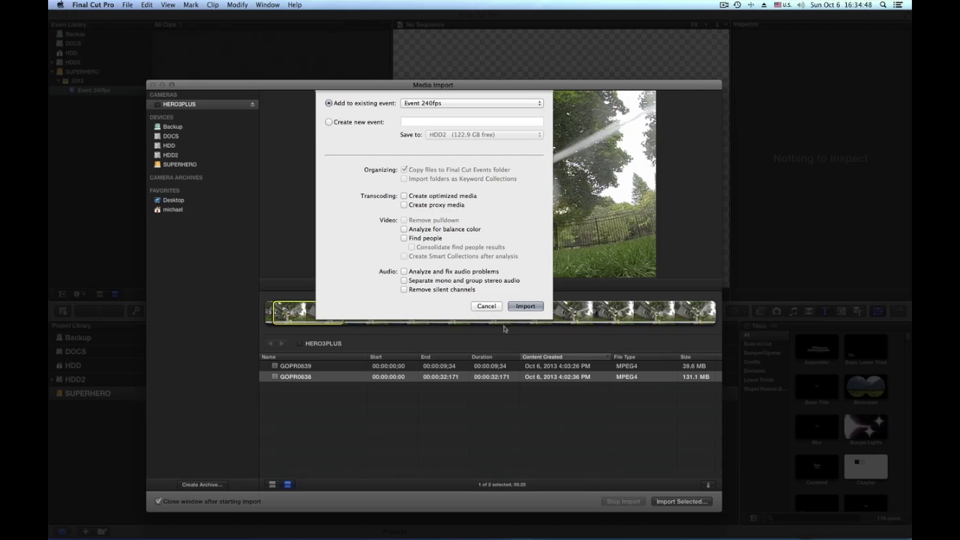
key("Escape")
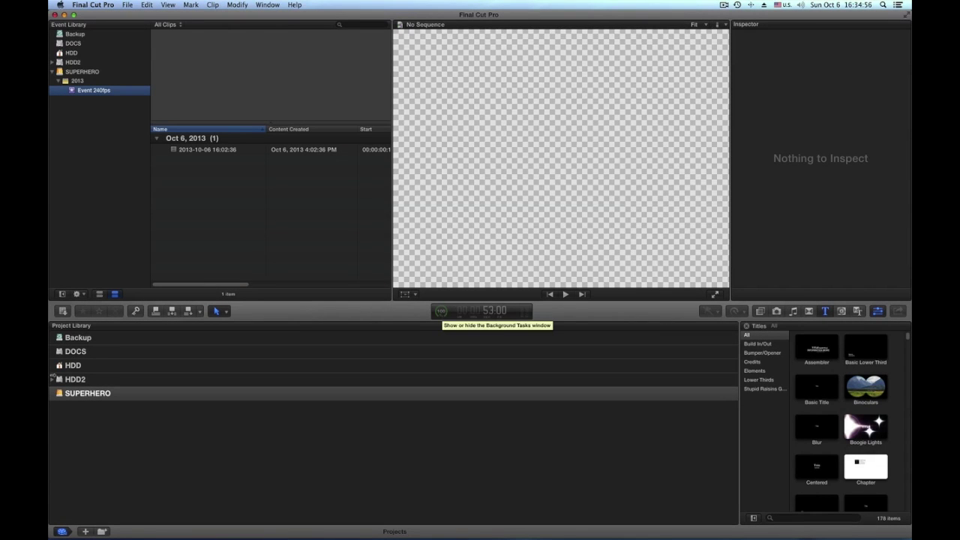
Step: Start a 240fpsTest project on SUPERHERO with custom 720p HD, 1280x720, 29.97p video
left_click(64, 395)
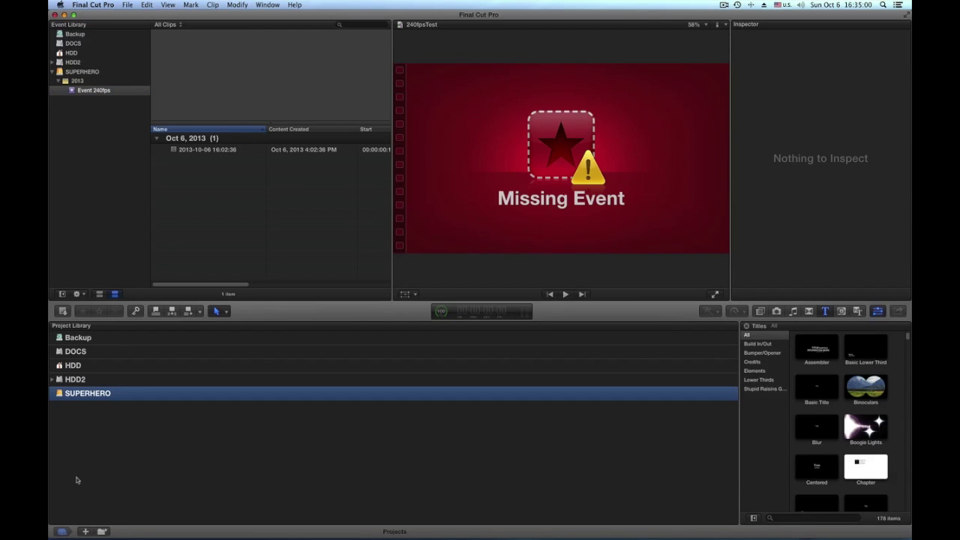
left_click(84, 532)
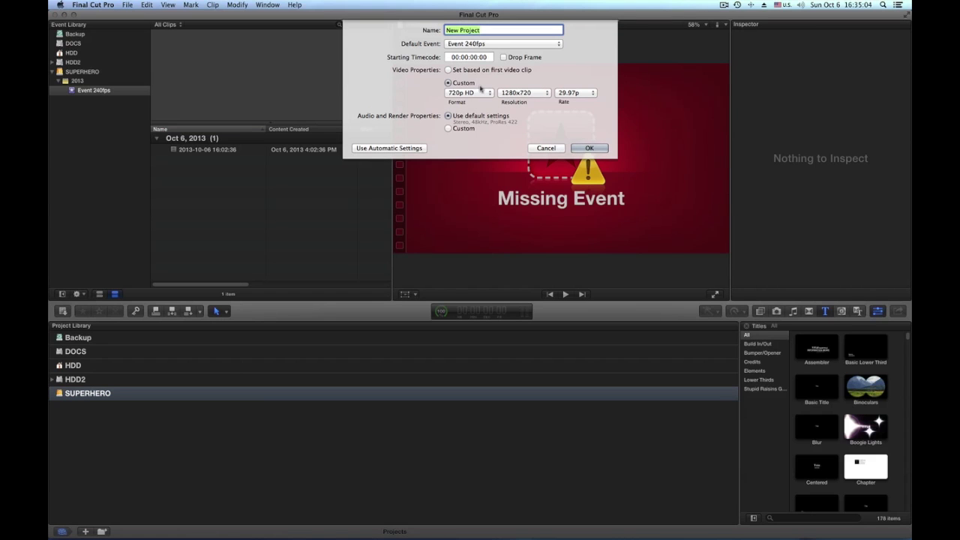
type("240fpsTest")
Step: Create the 240fpsTest project and drop the sprinkler clip at the start of its timeline
left_click(590, 147)
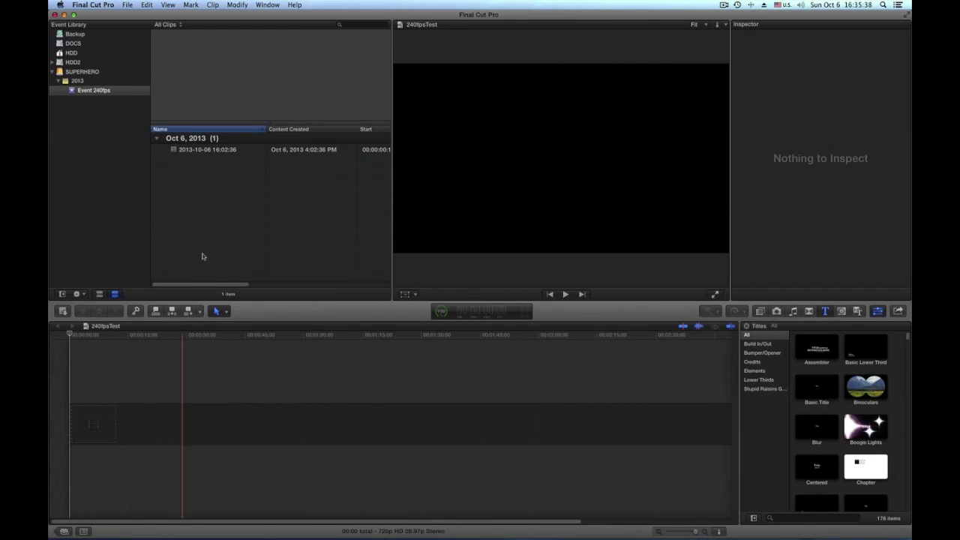
left_click(174, 152)
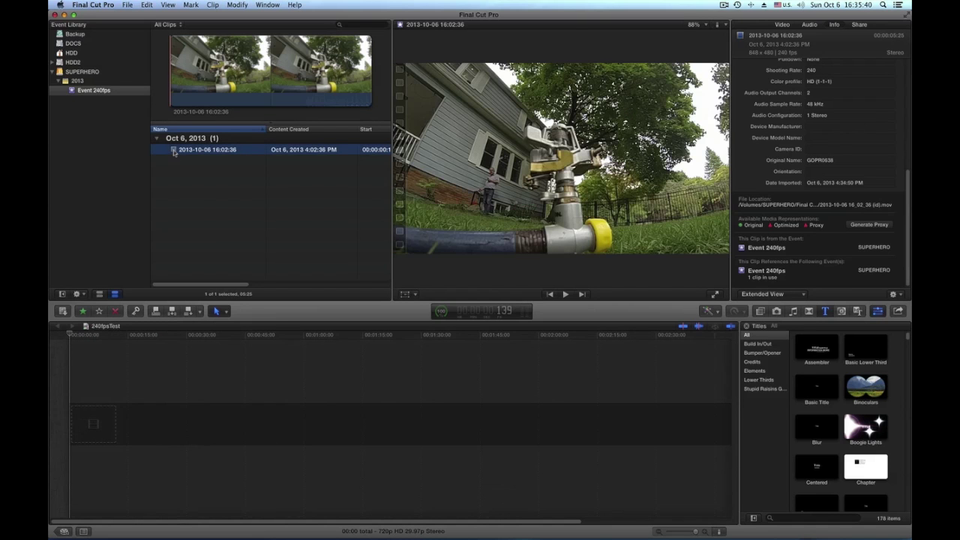
left_click_drag(174, 151, 79, 424)
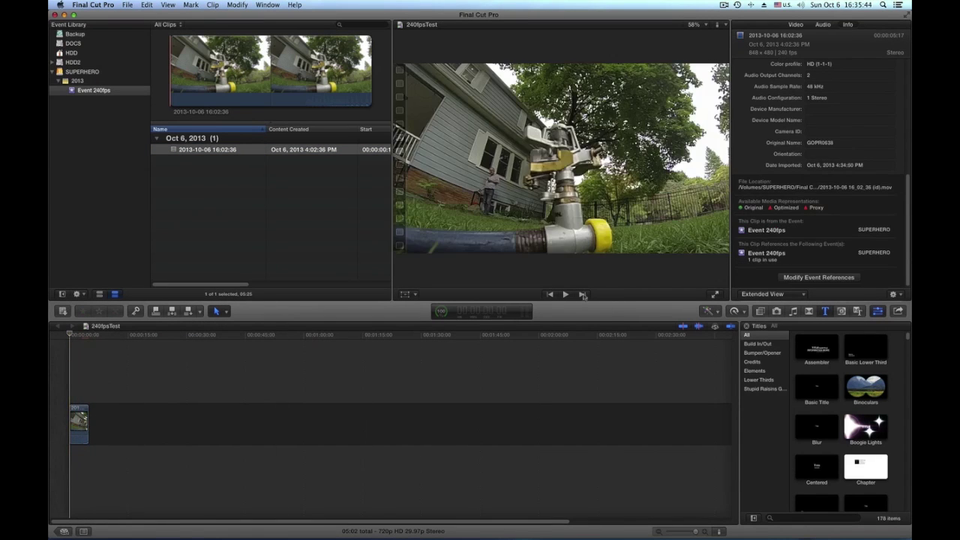
Step: Play the clip and adjust the timeline zoom to fit its 05:02 length
left_click(566, 294)
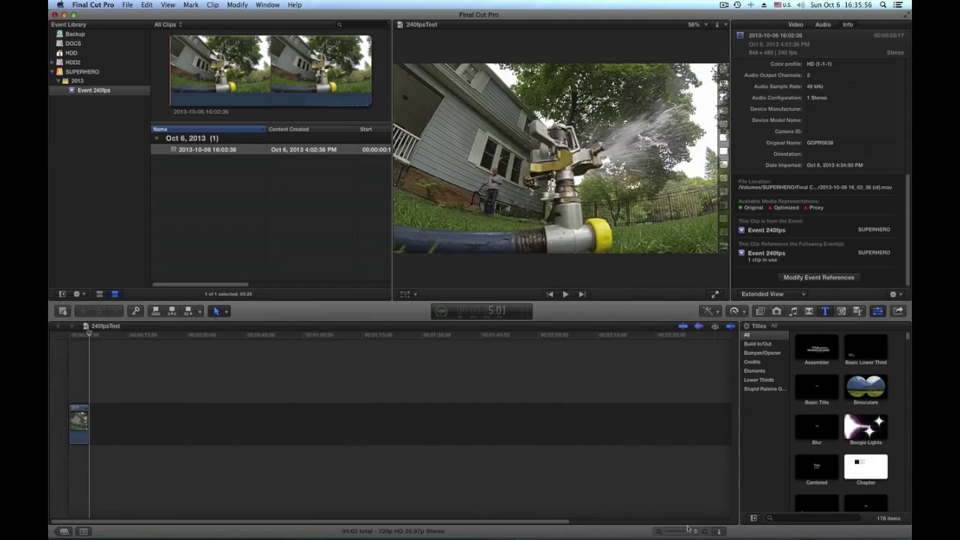
left_click_drag(697, 534, 685, 533)
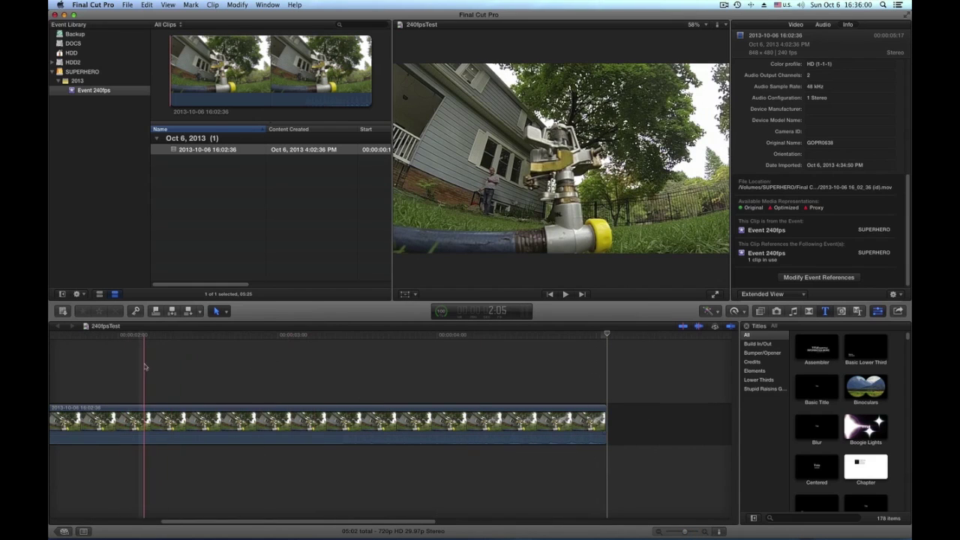
scroll(109, 344, "left", 3)
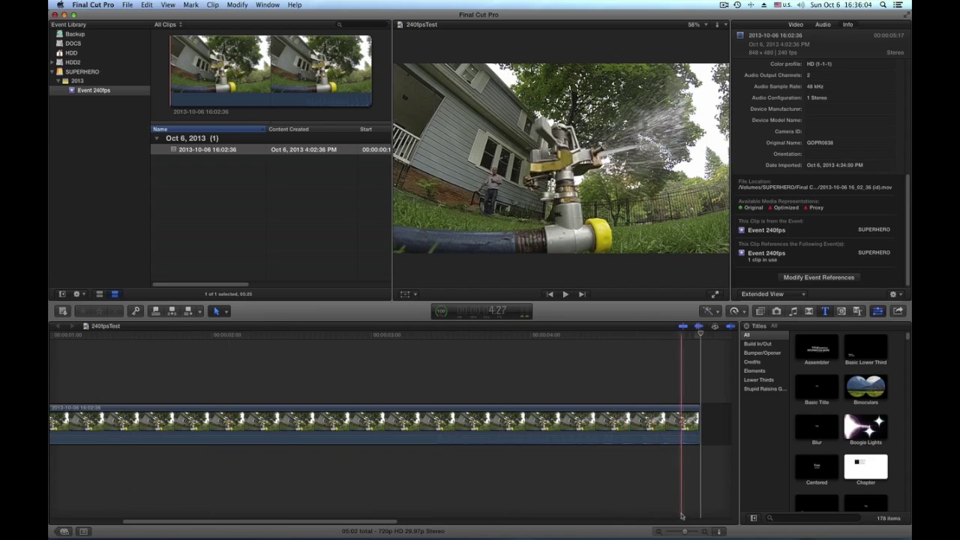
left_click_drag(685, 532, 680, 532)
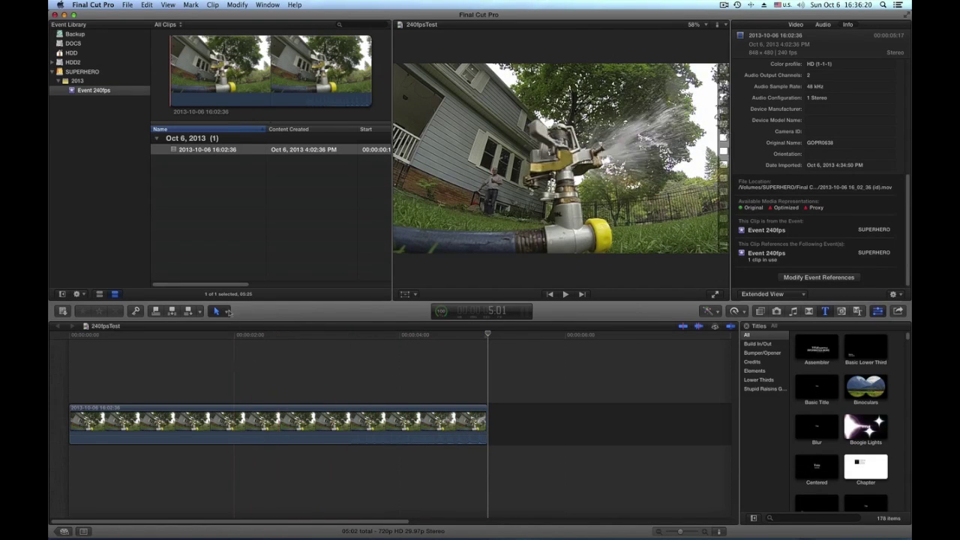
Step: Blade the clip and delete its first part, leaving the final portion at 01:08
left_click(225, 311)
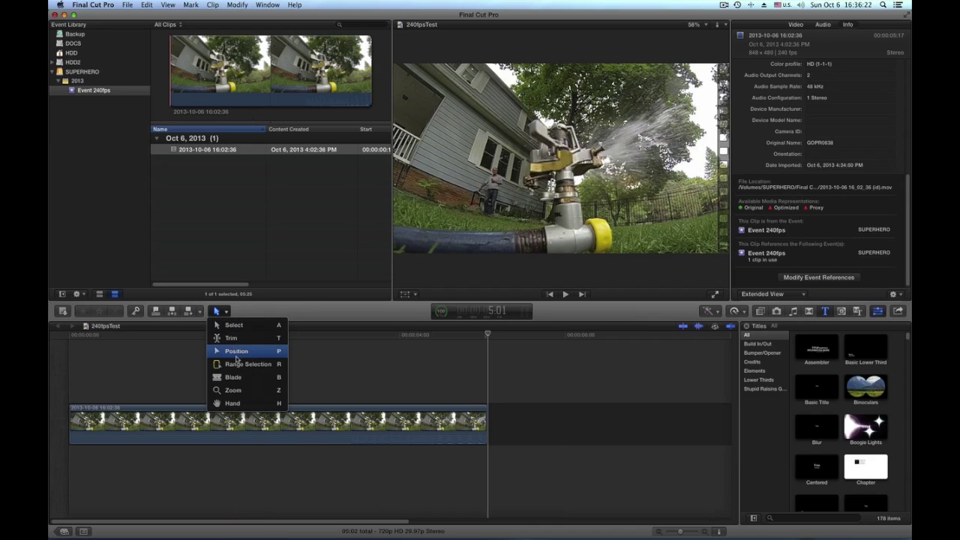
left_click(242, 380)
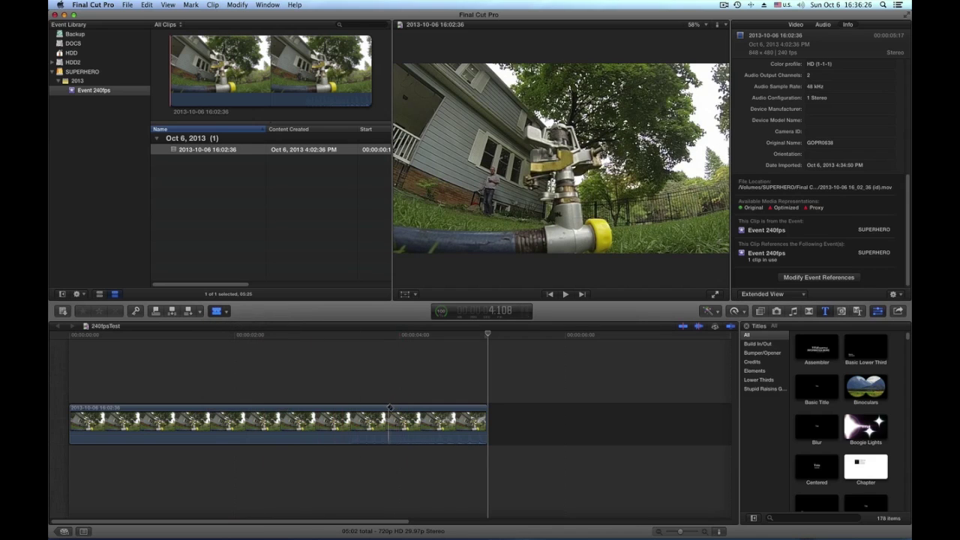
left_click(384, 411)
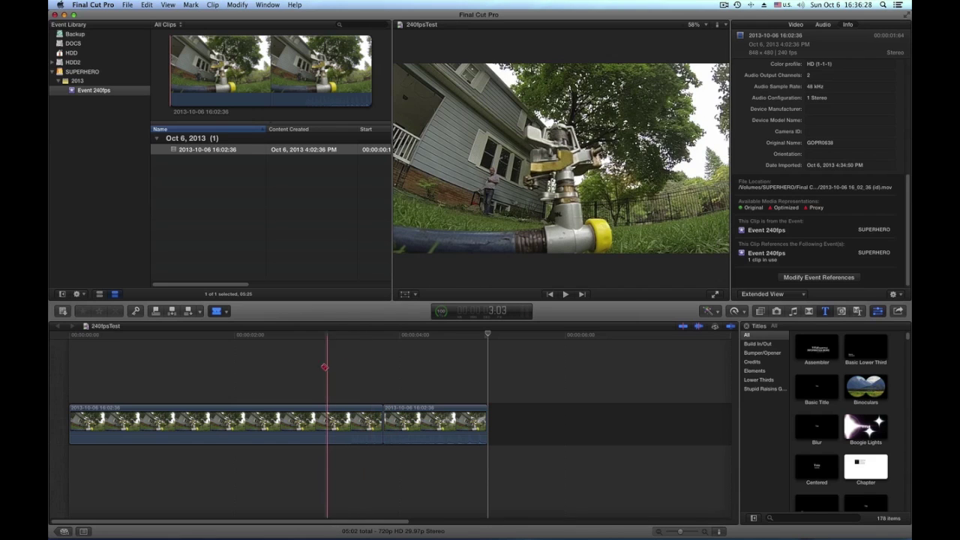
left_click(227, 312)
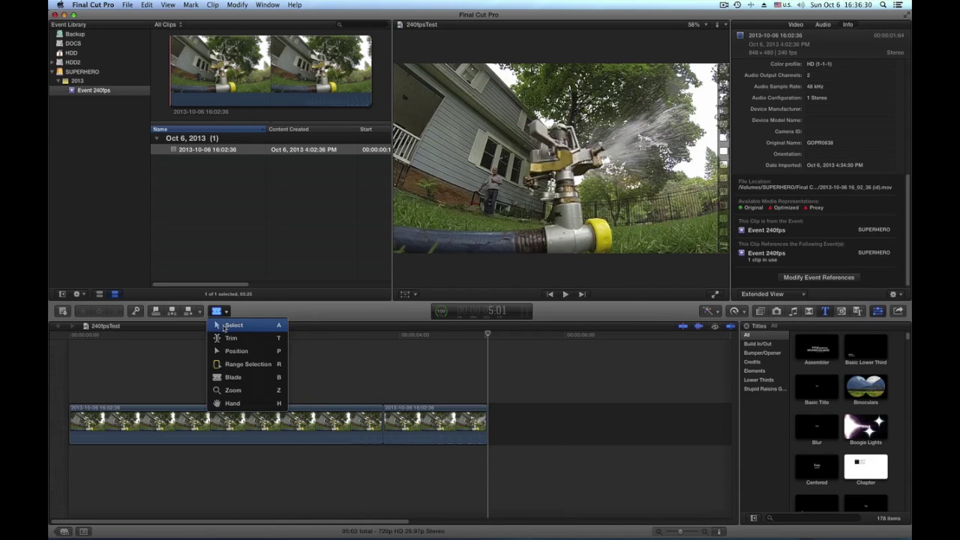
left_click(225, 323)
left_click(241, 413)
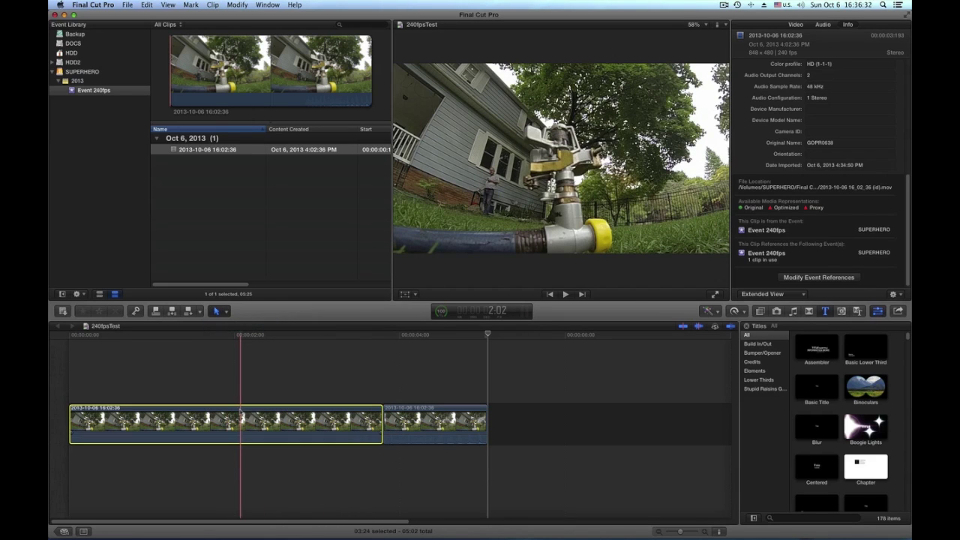
key("Delete")
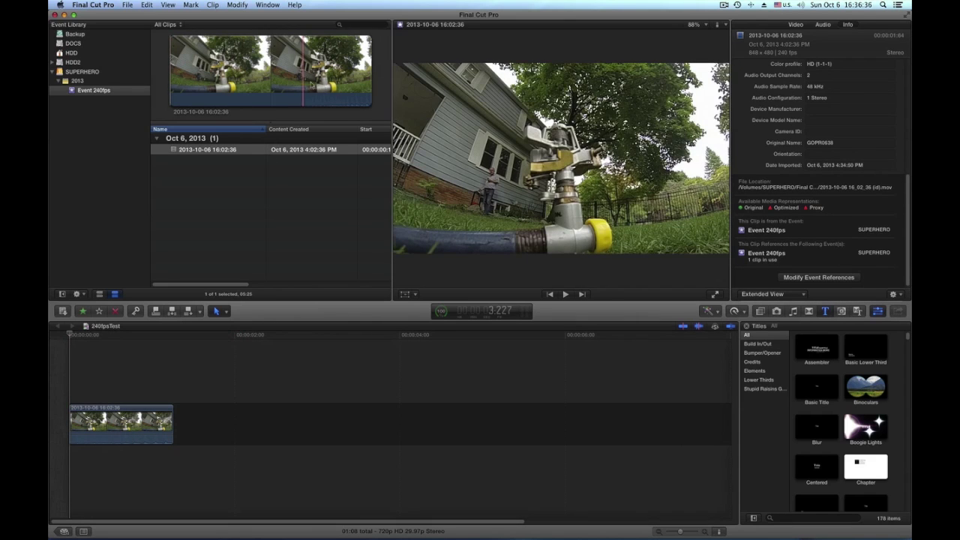
Step: Conform the sprinkler clip's speed to Slow (12%), stretching the project to 10:04
left_click(144, 409)
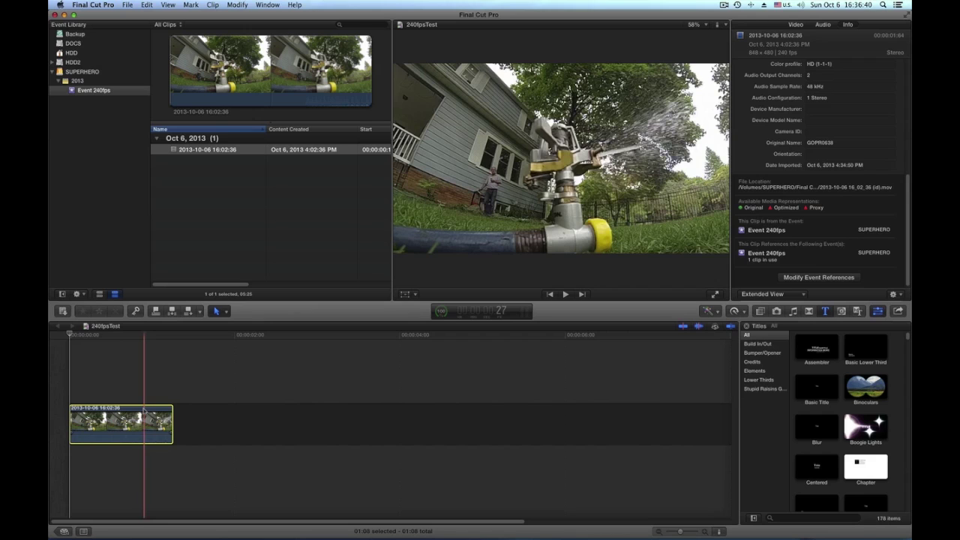
left_click(745, 314)
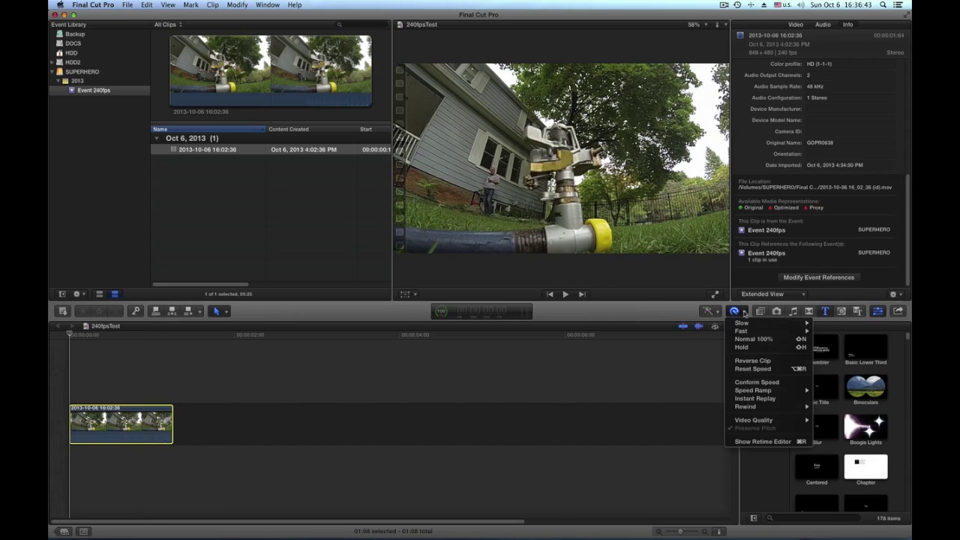
left_click(753, 383)
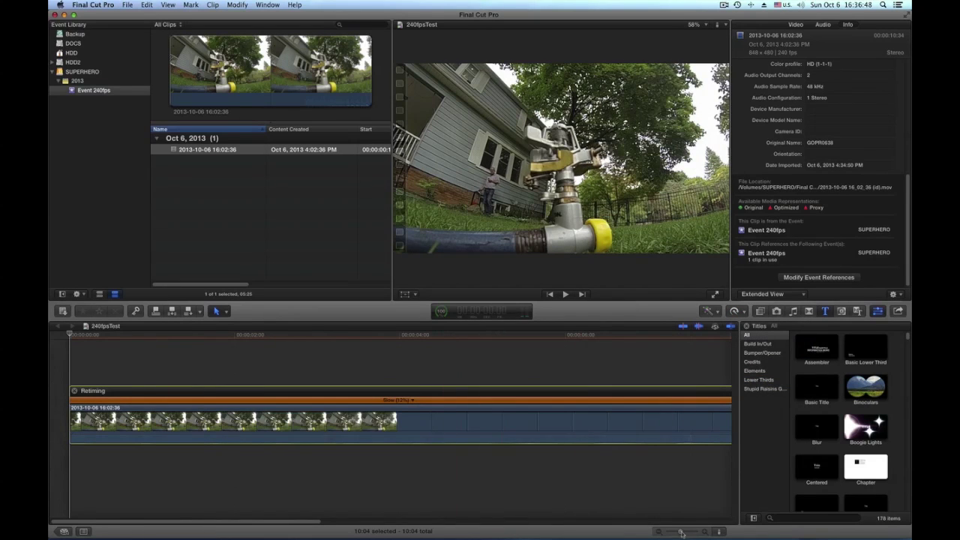
Step: Preview the retimed slow-motion clip from its start and reselect it
left_click_drag(683, 532, 682, 532)
key("space")
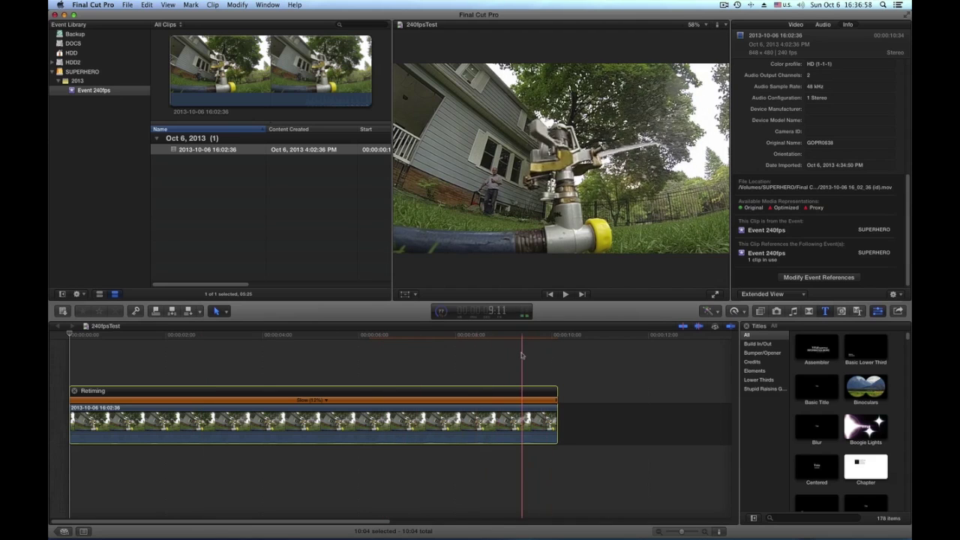
left_click(567, 295)
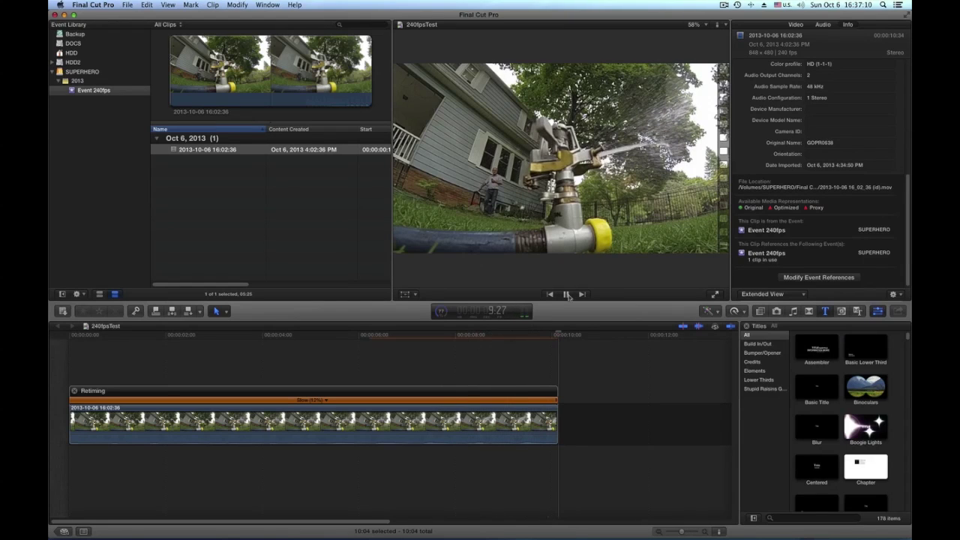
left_click(501, 402)
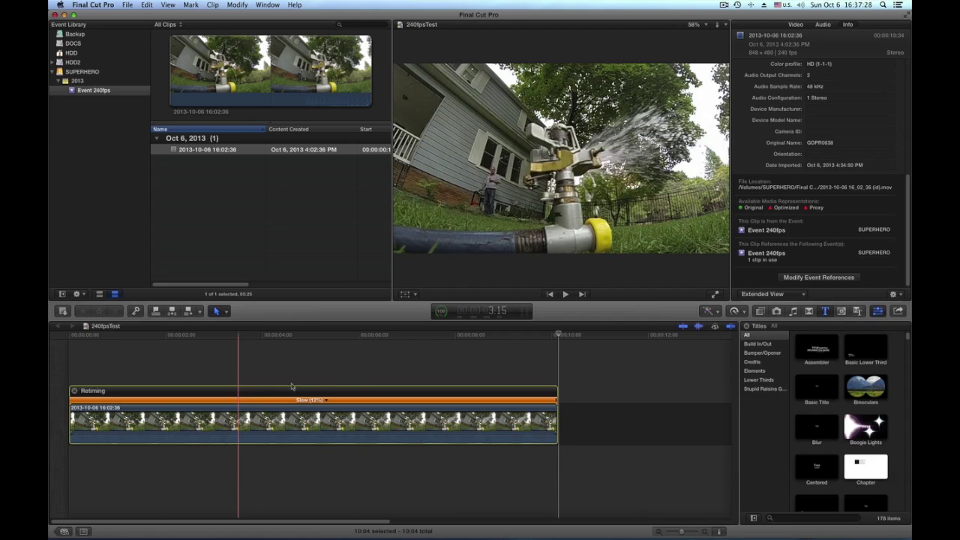
Step: Paste a duplicate of the sprinkler clip after the first, making the project 20:08
left_click_drag(684, 424, 413, 420)
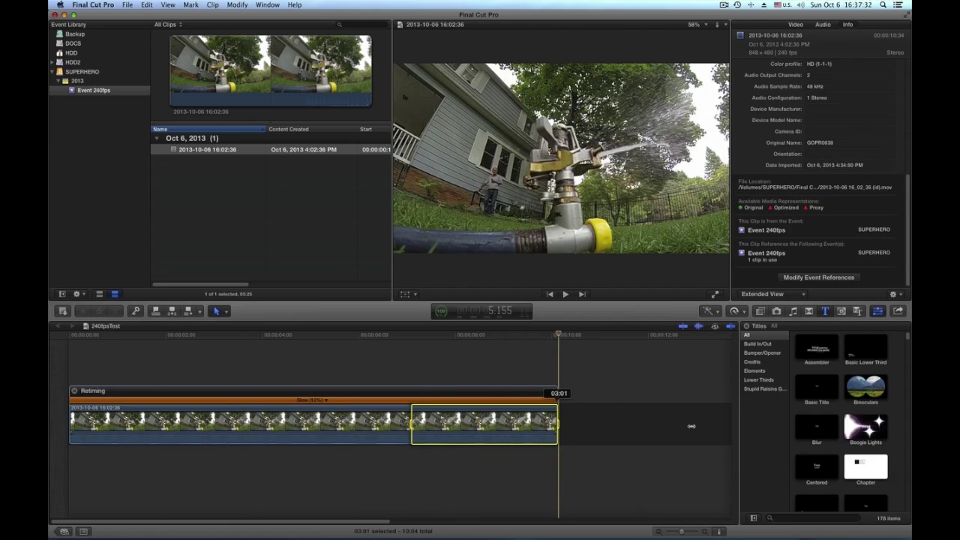
left_click(607, 432)
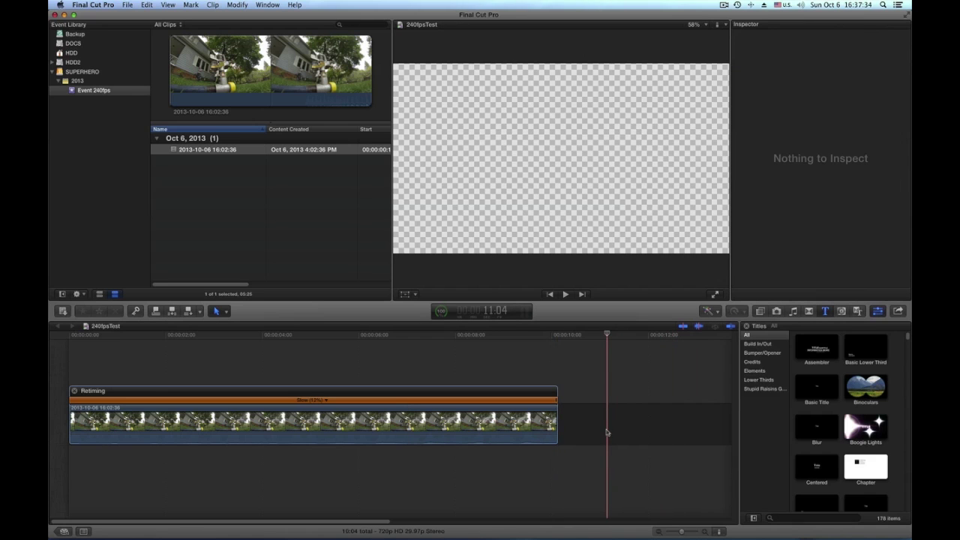
left_click(410, 432)
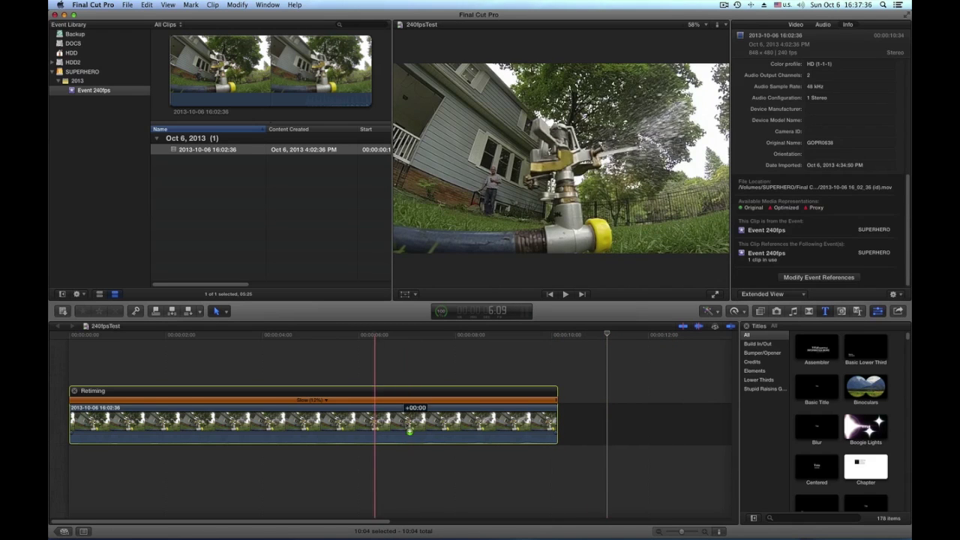
key("super+v")
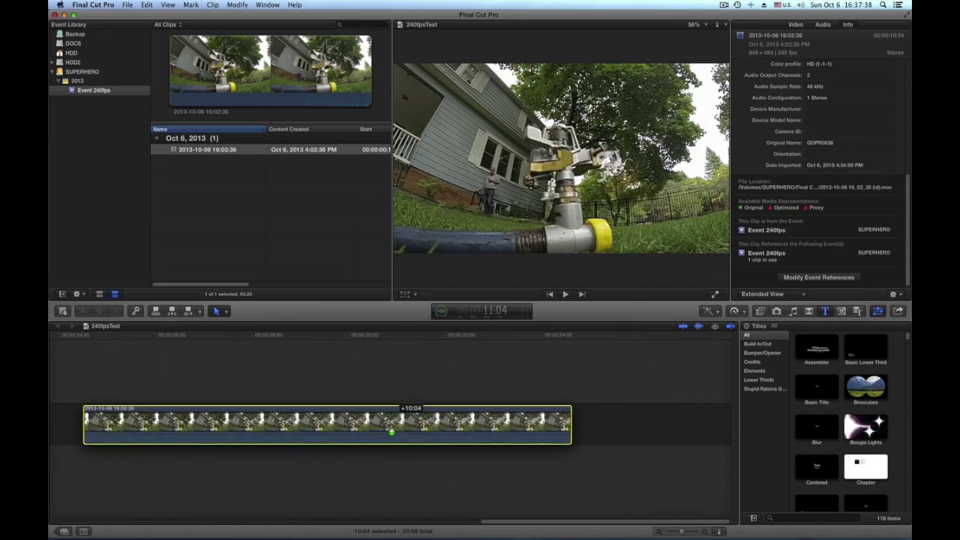
left_click_drag(391, 431, 401, 427)
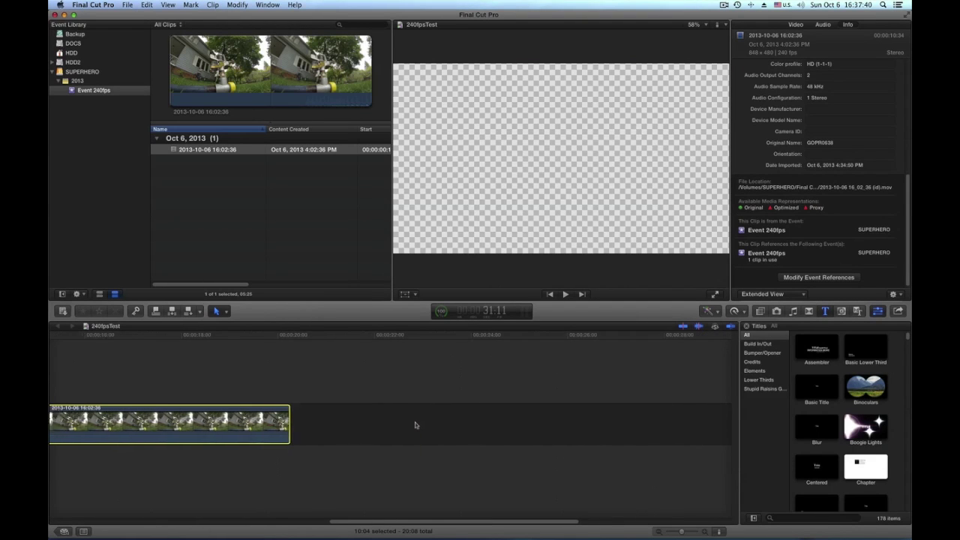
scroll(415, 425, "left", 10)
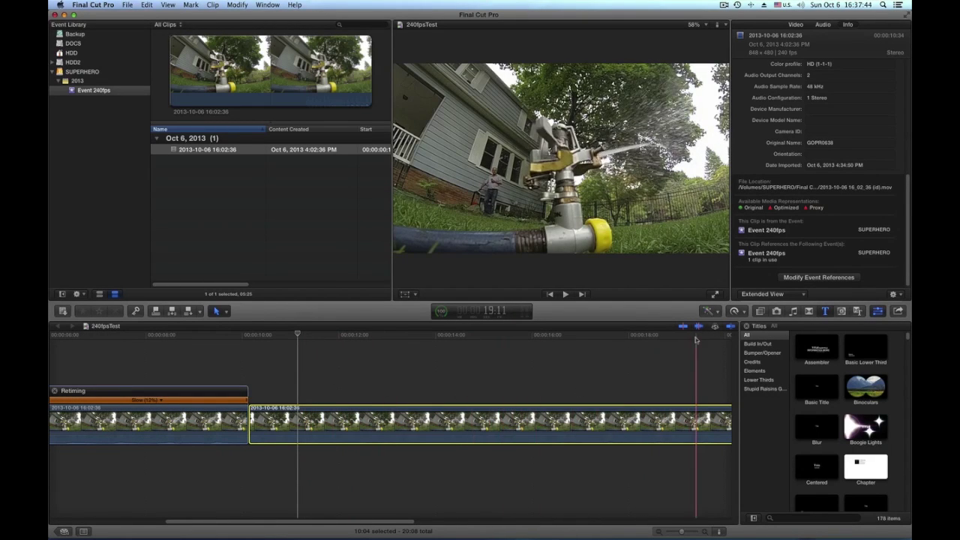
Step: Slow the second clip to 10%, then stretch it to about 6% (19:26)
left_click(745, 312)
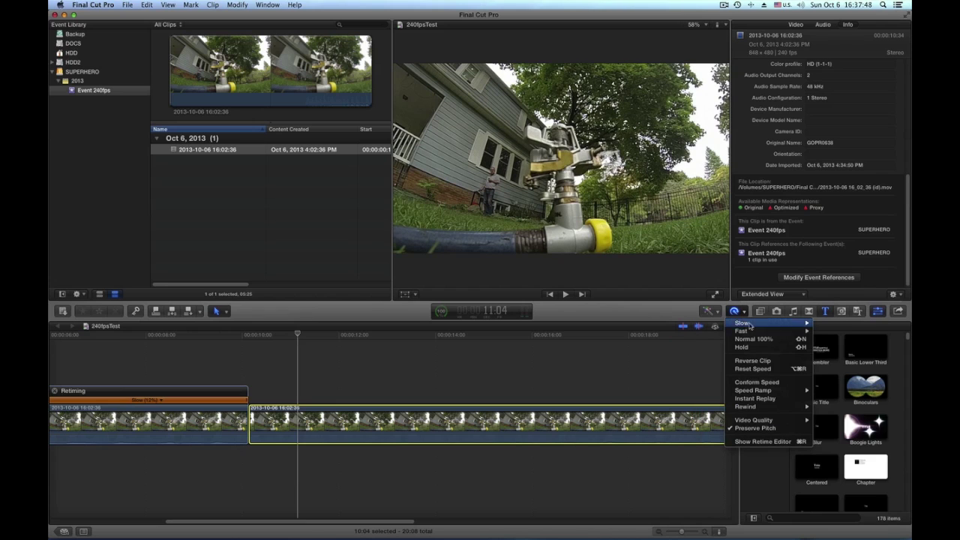
mouse_move(774, 394)
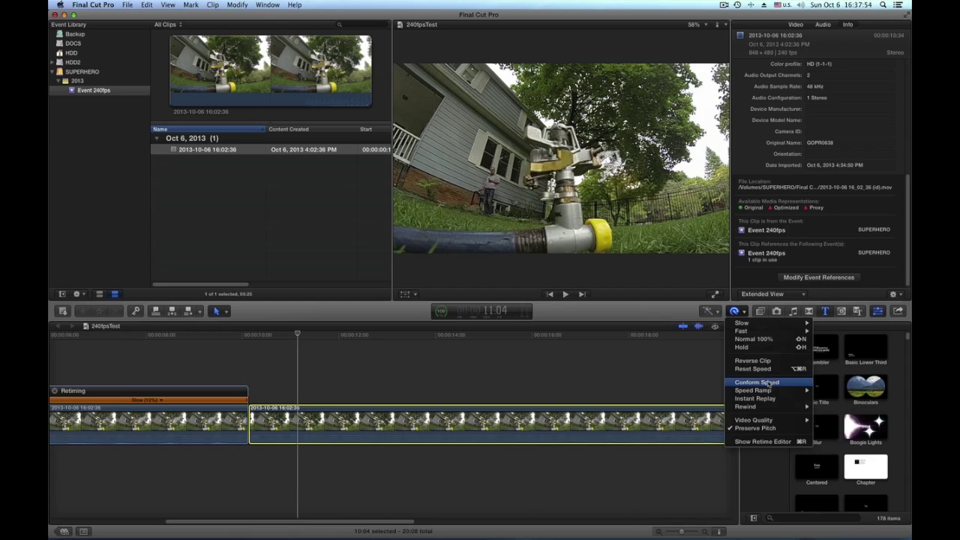
mouse_move(747, 332)
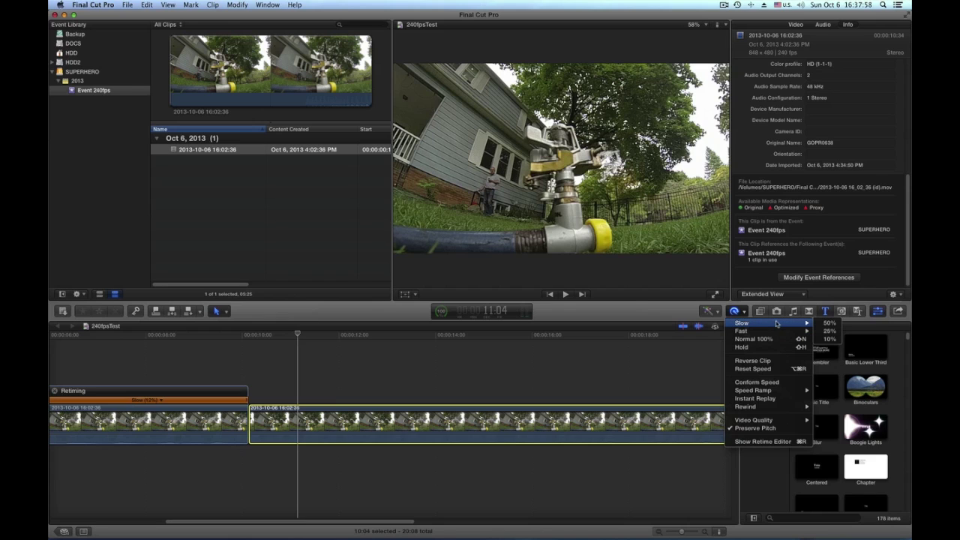
left_click(830, 340)
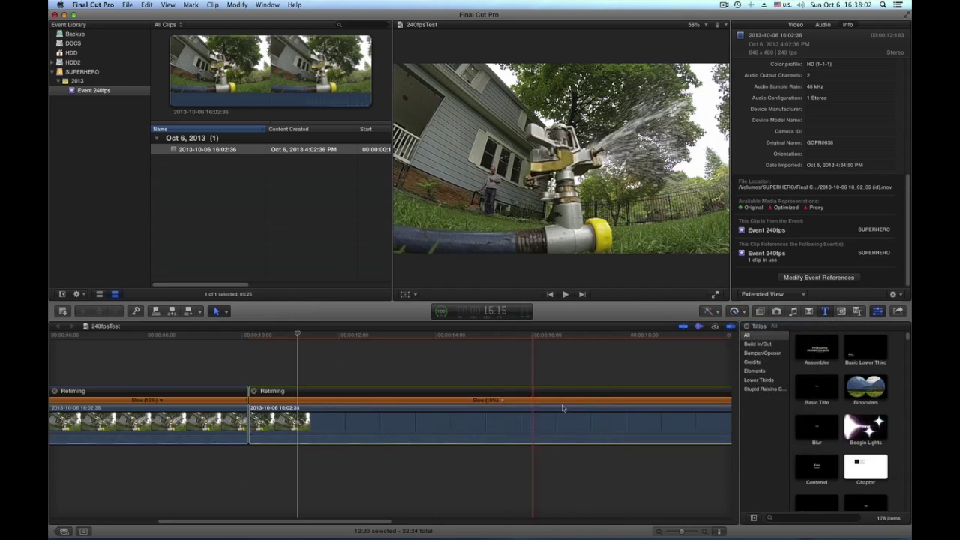
scroll(577, 409, "right", 10)
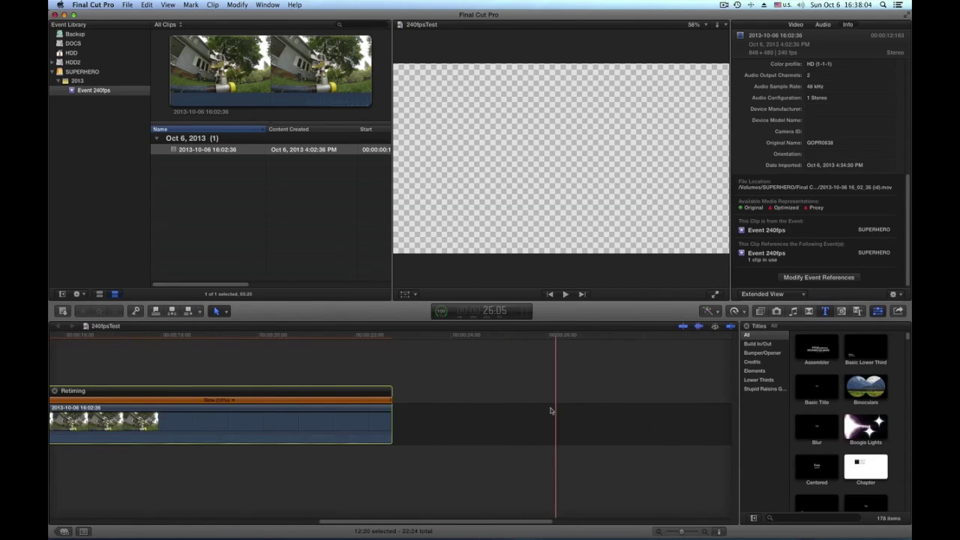
left_click_drag(375, 404, 730, 412)
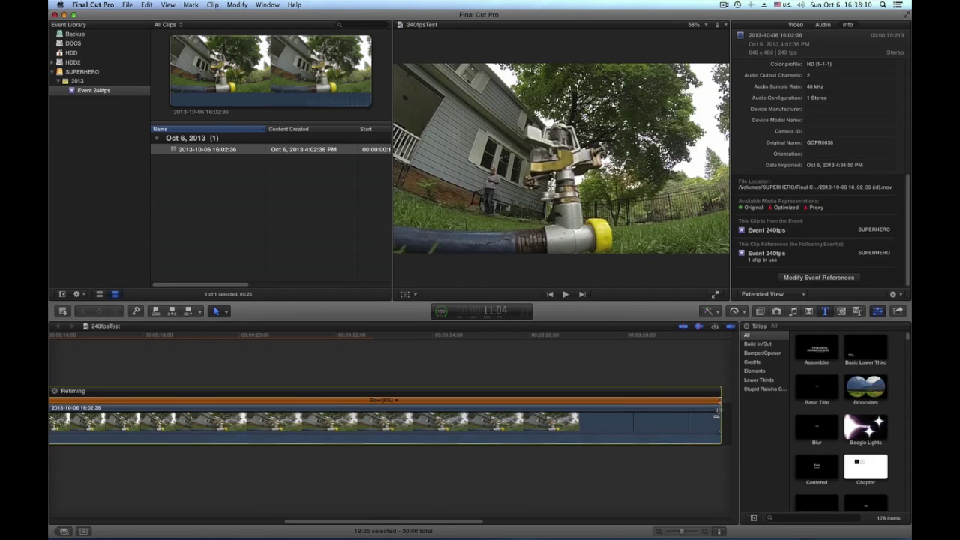
Step: Play back the 6% slow-motion sprinkler spray and stop playback
scroll(442, 336, "left", 5)
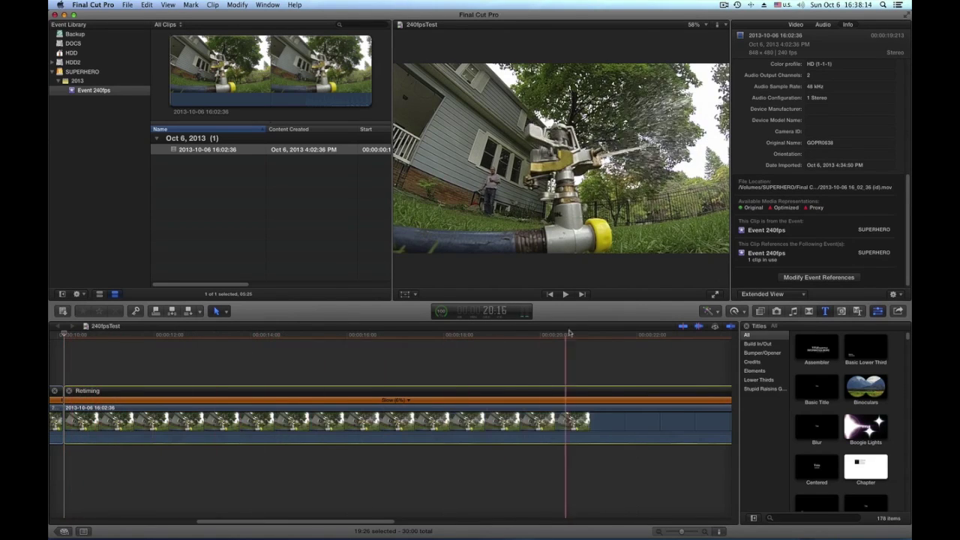
left_click(566, 294)
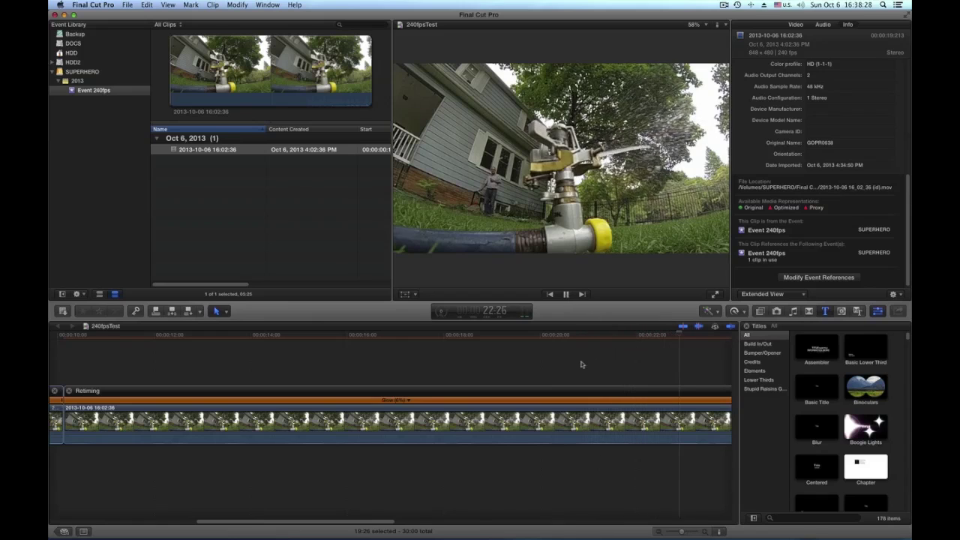
left_click(568, 294)
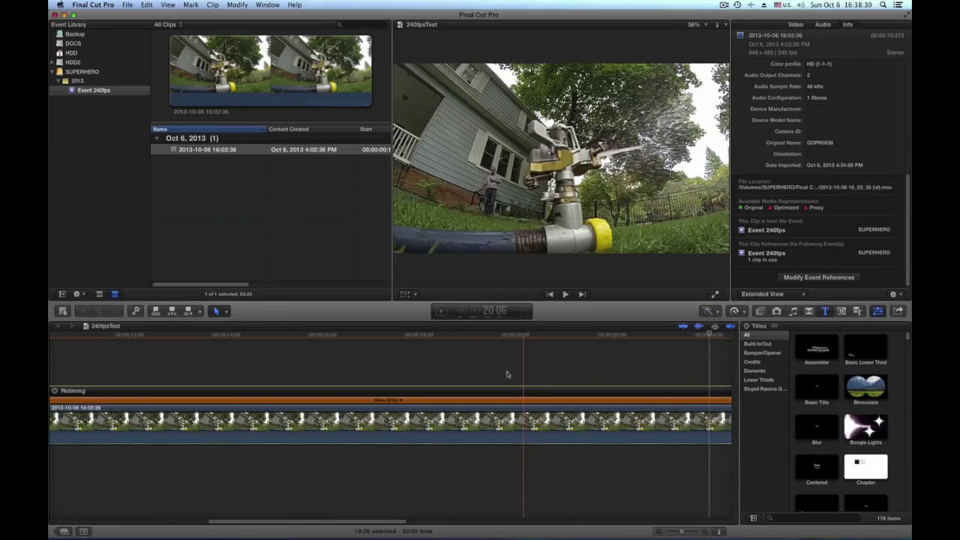
scroll(529, 384, "right", 6)
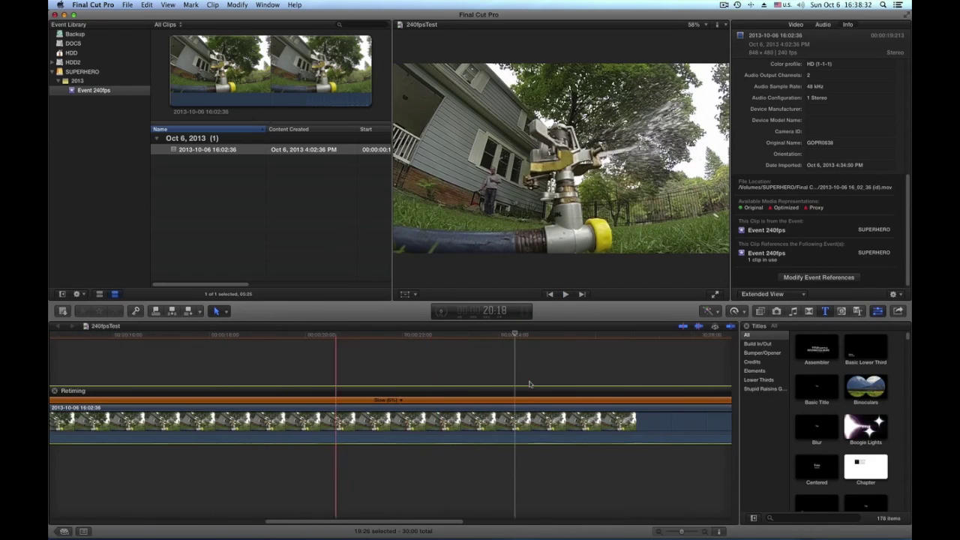
Step: Set the 6% clip's video quality to Optical Flow and play it back from its start
left_click(735, 311)
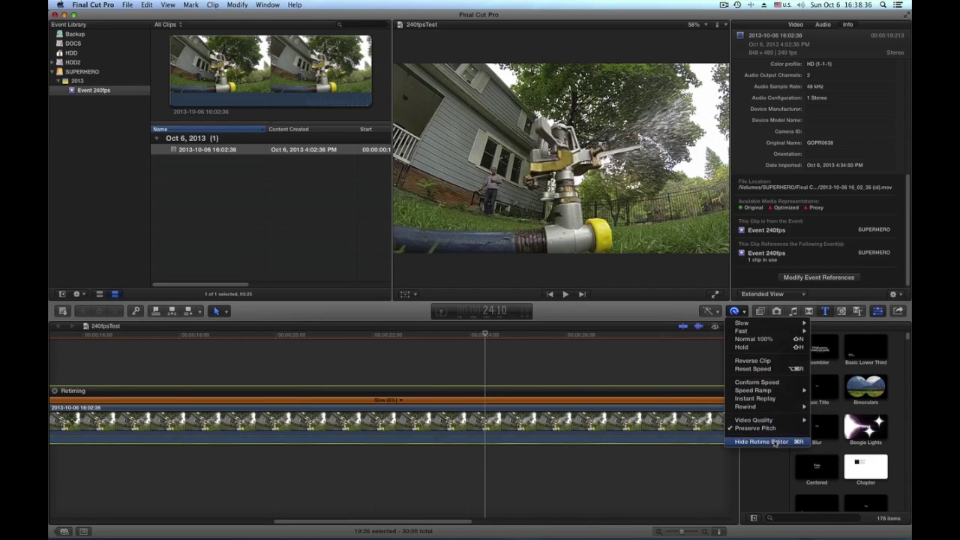
mouse_move(772, 422)
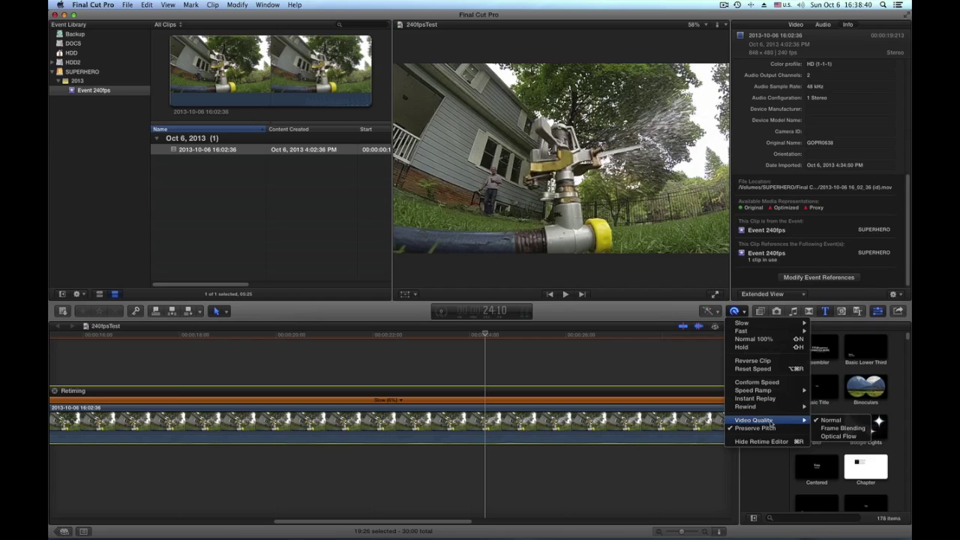
left_click(829, 429)
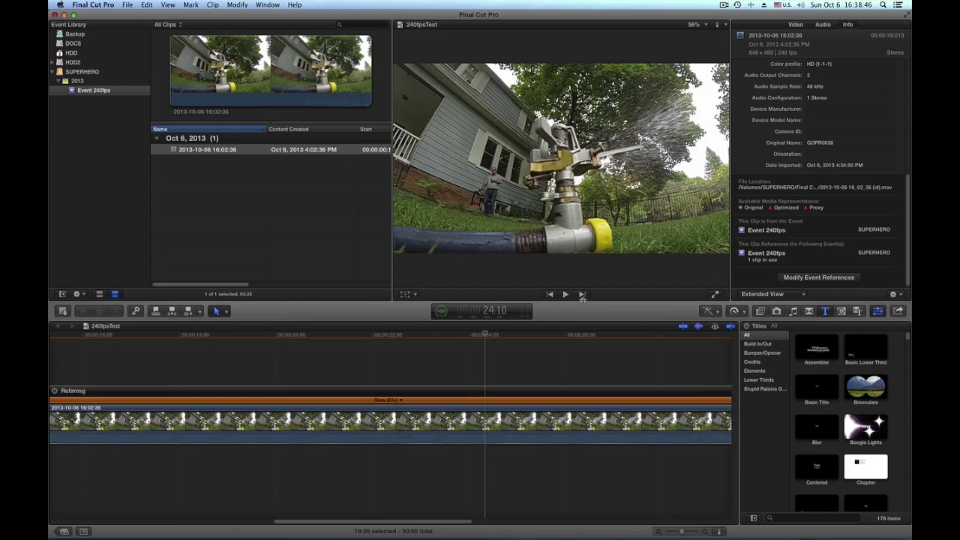
left_click(551, 294)
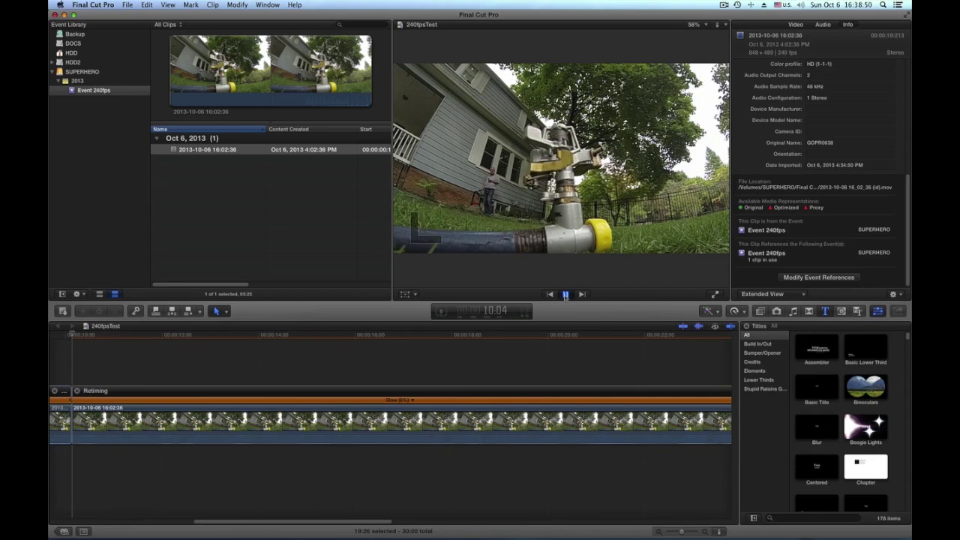
left_click(566, 295)
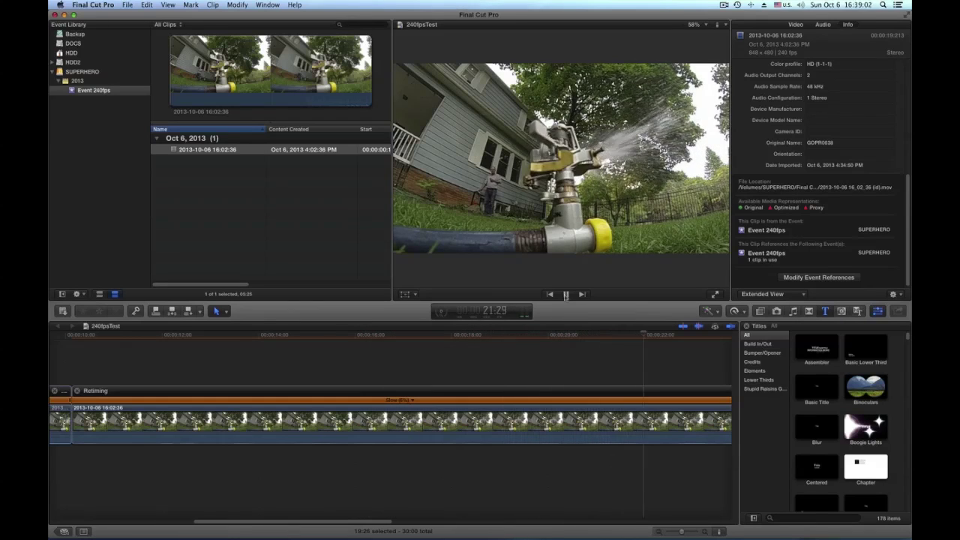
Step: Split the slowed clip into two speed sections, 12% first and 6% for the rest
key("shift+b")
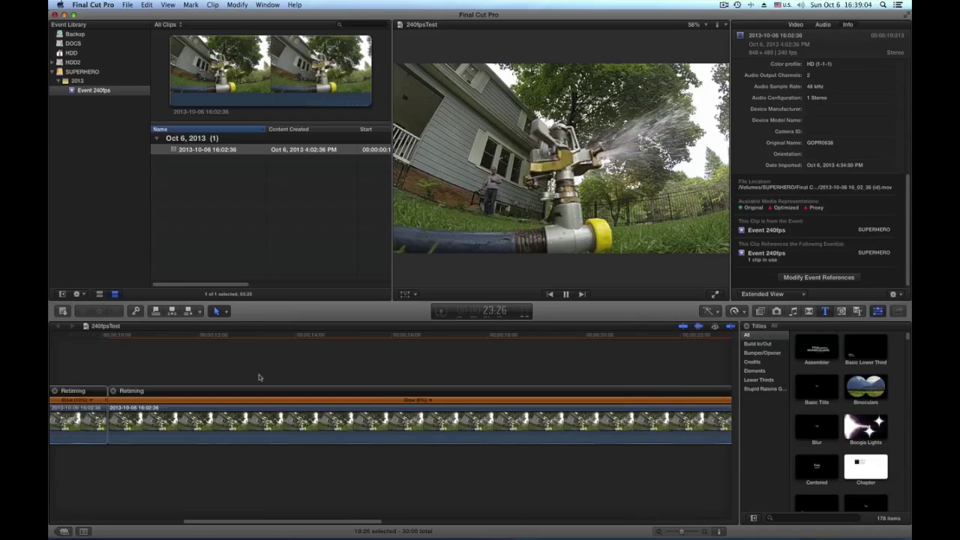
scroll(259, 377, "left", 3)
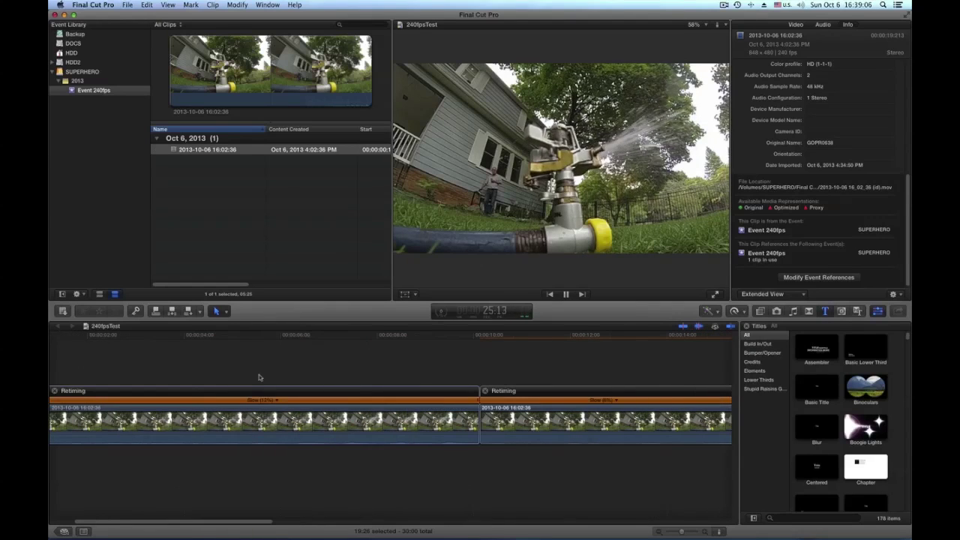
left_click(183, 340)
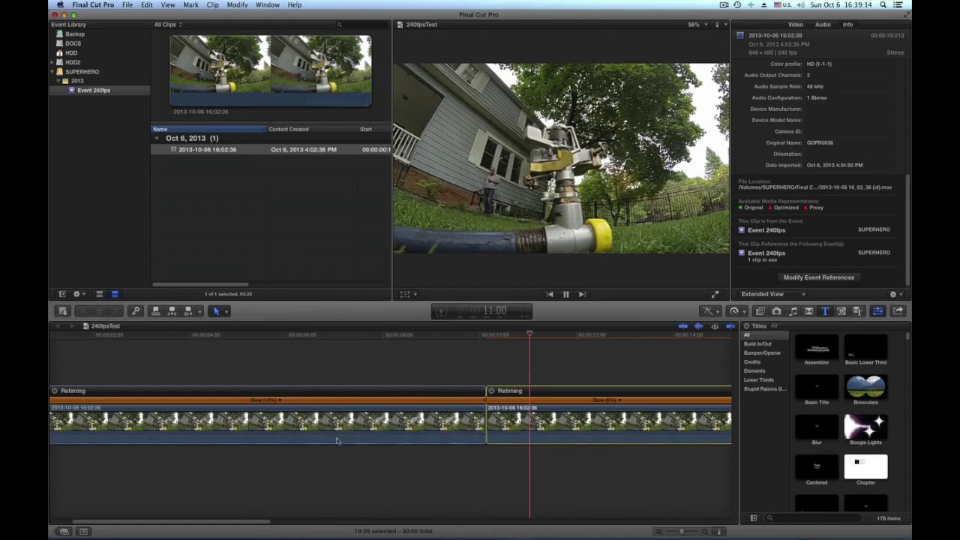
Step: Review the playback, then hide the retiming bars on both clip parts
left_click(413, 368)
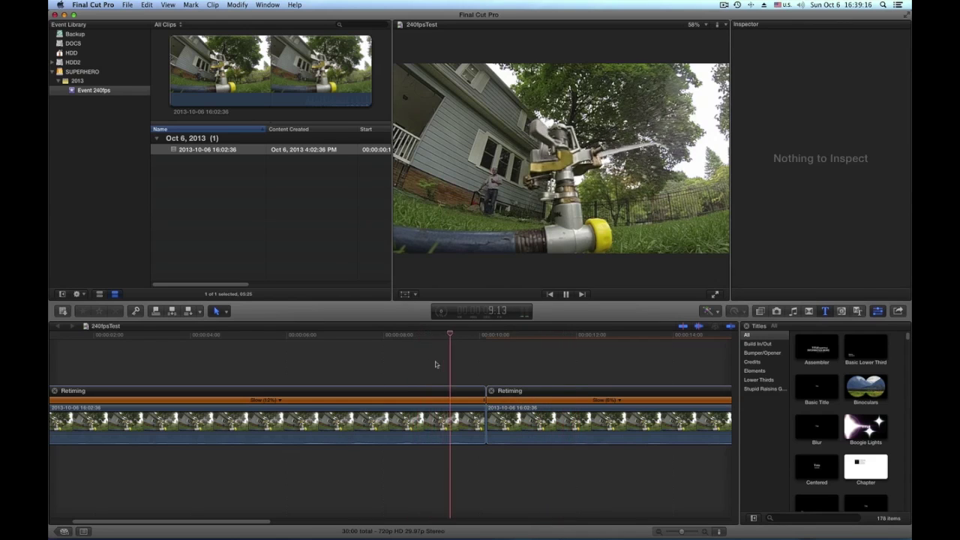
key("space")
left_click(443, 364)
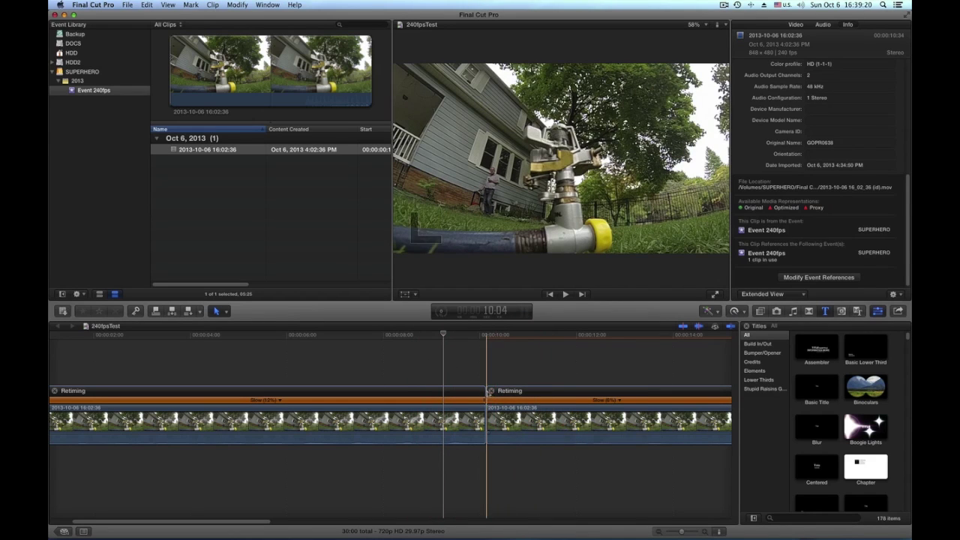
left_click(492, 391)
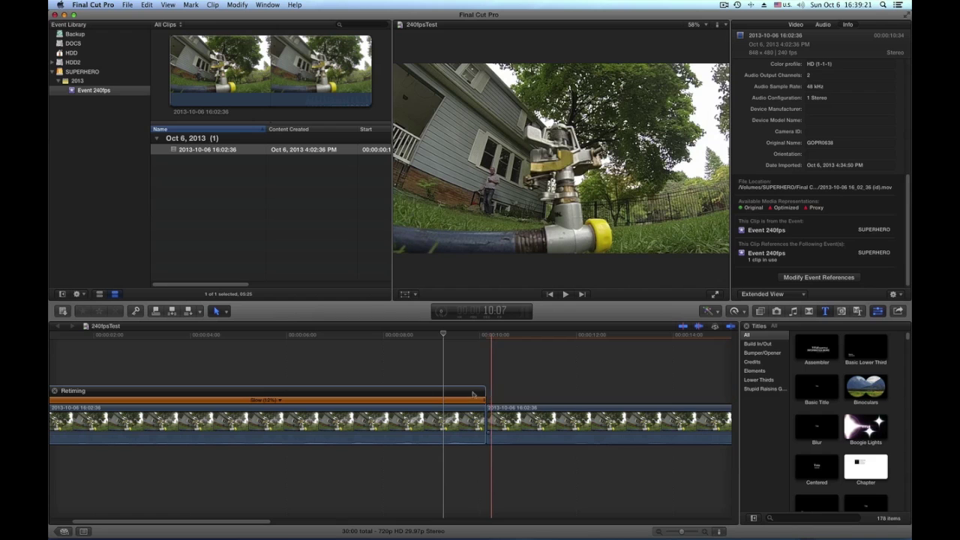
left_click(54, 391)
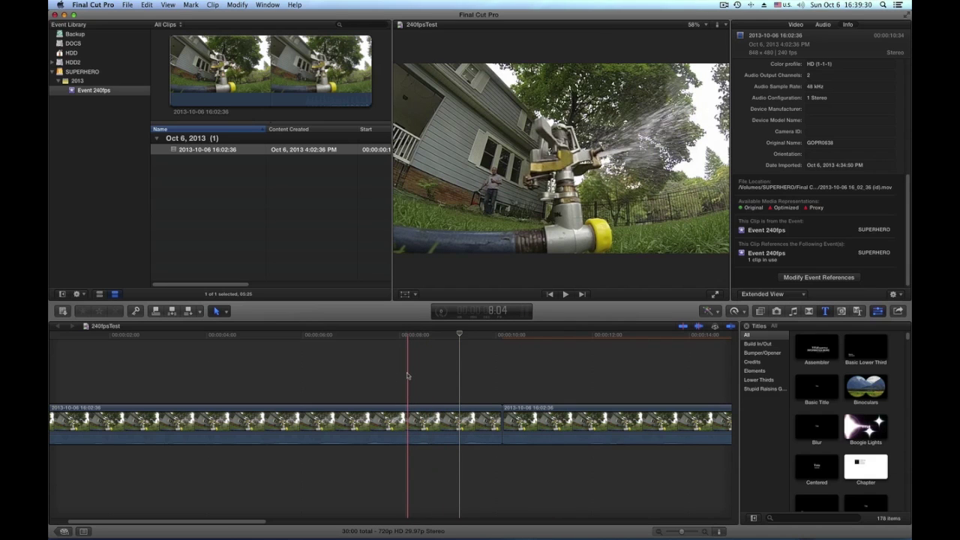
Step: Send the 240fpsTest project to Compressor from the File menu
left_click(128, 5)
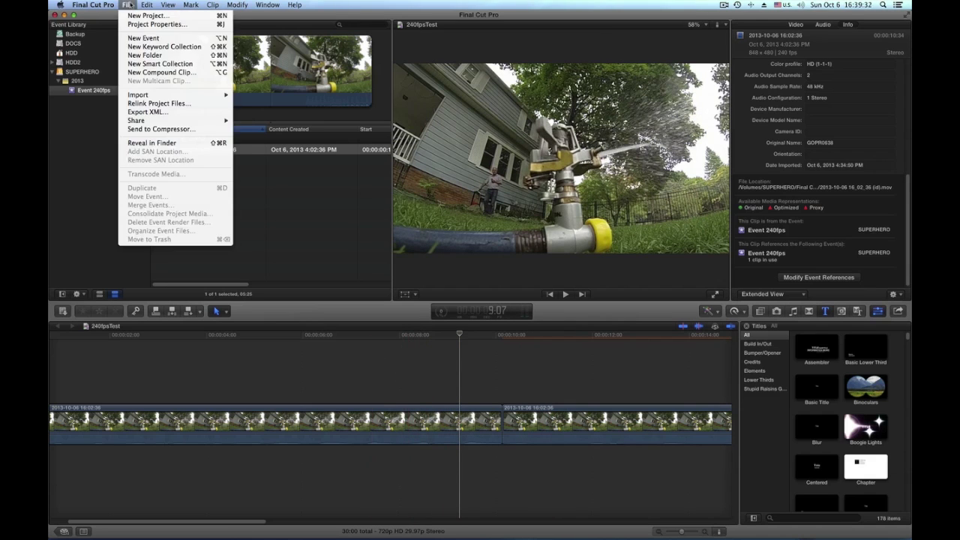
left_click(140, 129)
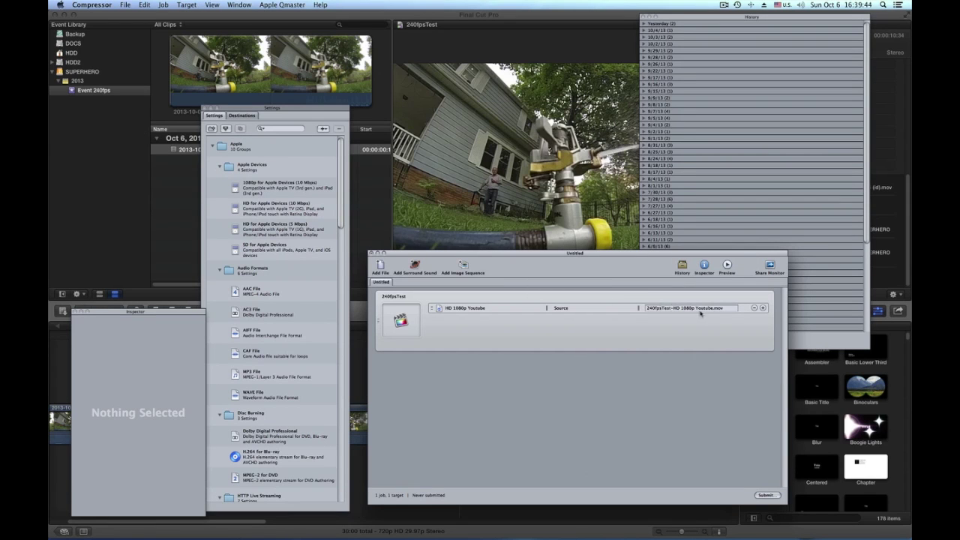
Step: Assign the Custom CompressorFootage destination to the 240fpsTest job
left_click(241, 115)
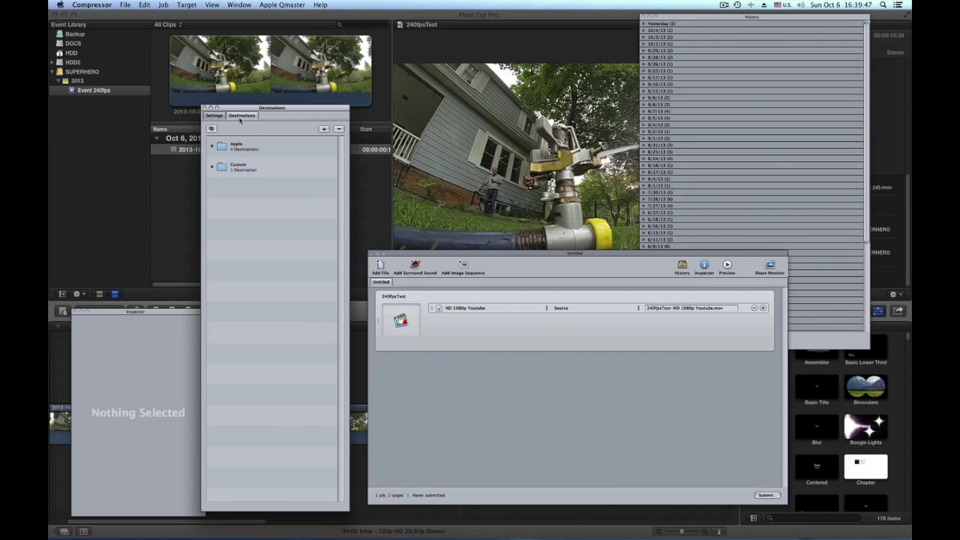
left_click(213, 166)
left_click_drag(248, 188, 594, 310)
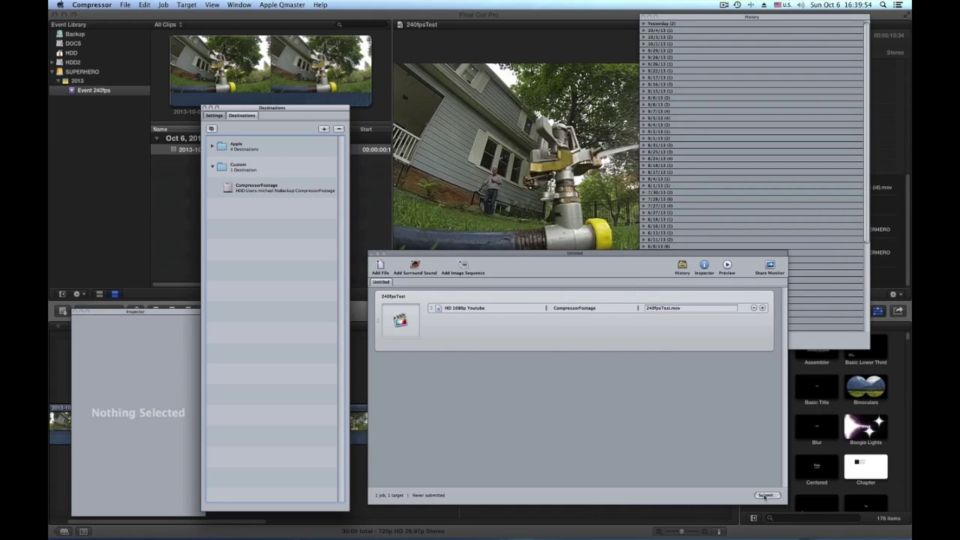
Step: Replace the job's HD 1080p Youtube setting with HD 720p Youtube
left_click(213, 116)
scroll(297, 323, "down", 15)
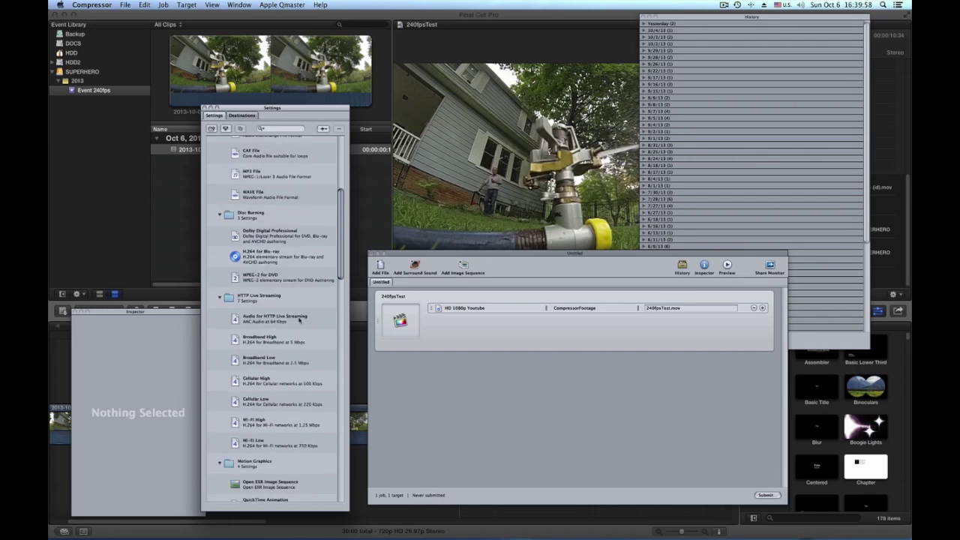
scroll(296, 319, "down", 6)
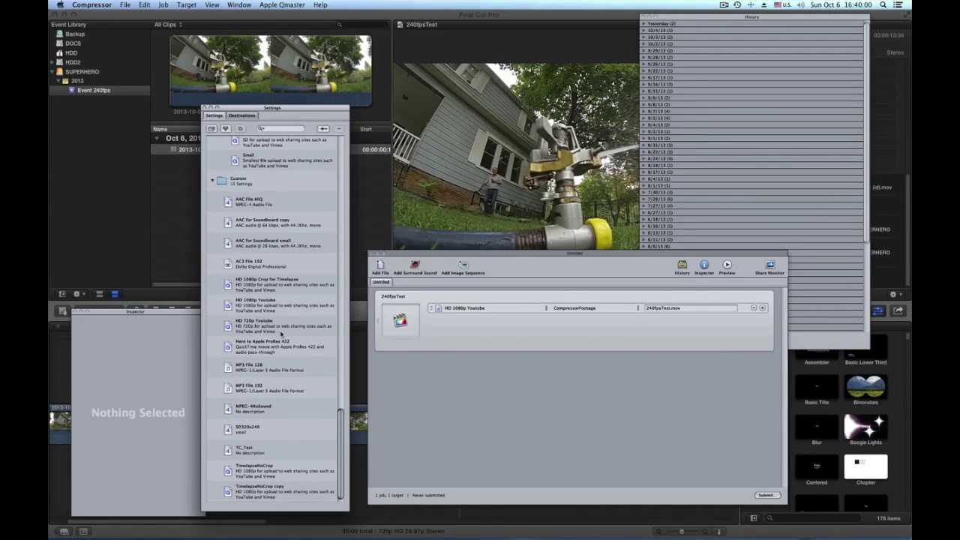
left_click_drag(229, 325, 232, 327)
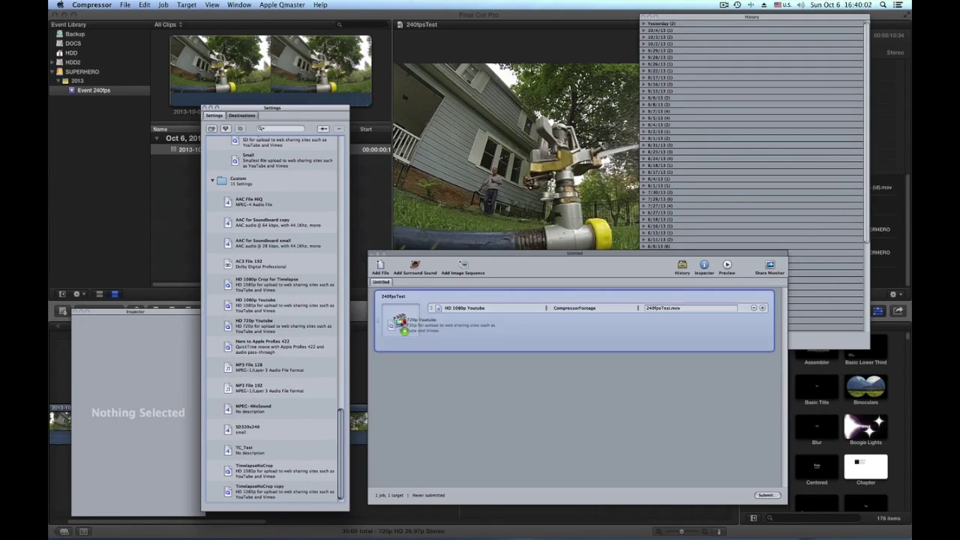
left_click_drag(401, 324, 465, 309)
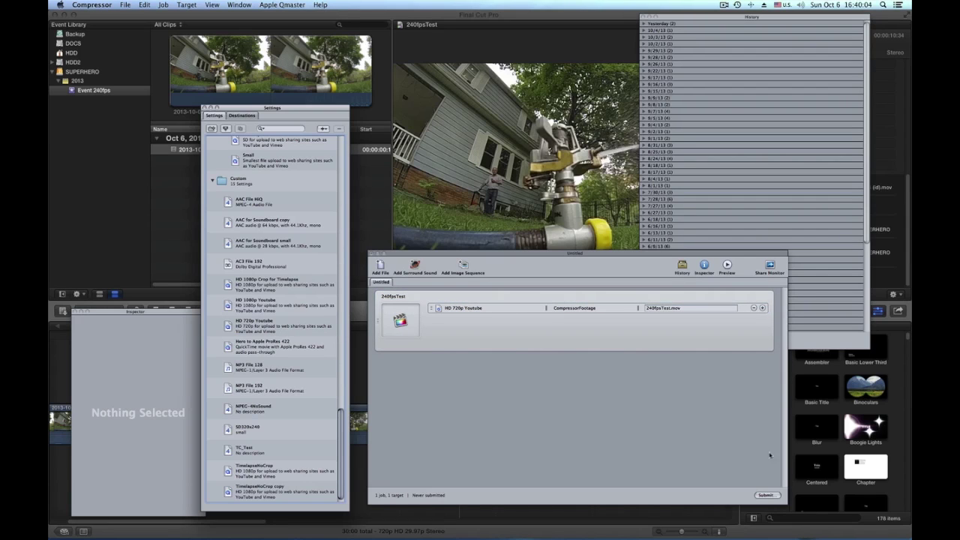
Step: Submit the batch under the name 240test and expand its job progress in History
left_click(765, 496)
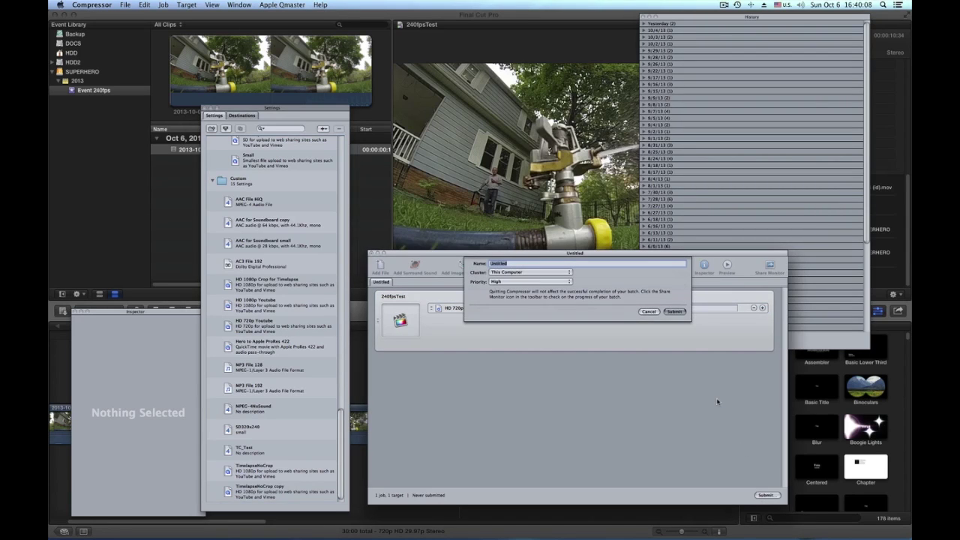
type("240test")
left_click(676, 311)
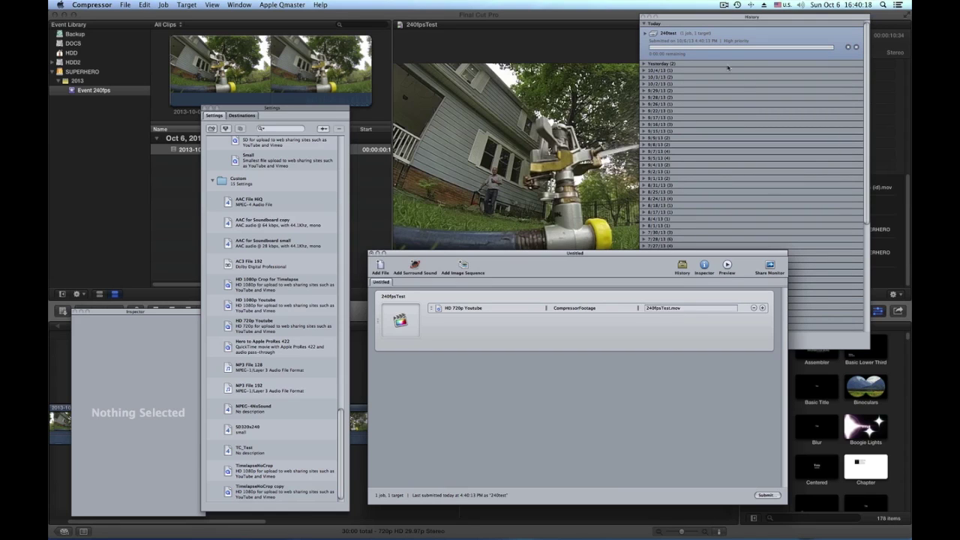
left_click(646, 36)
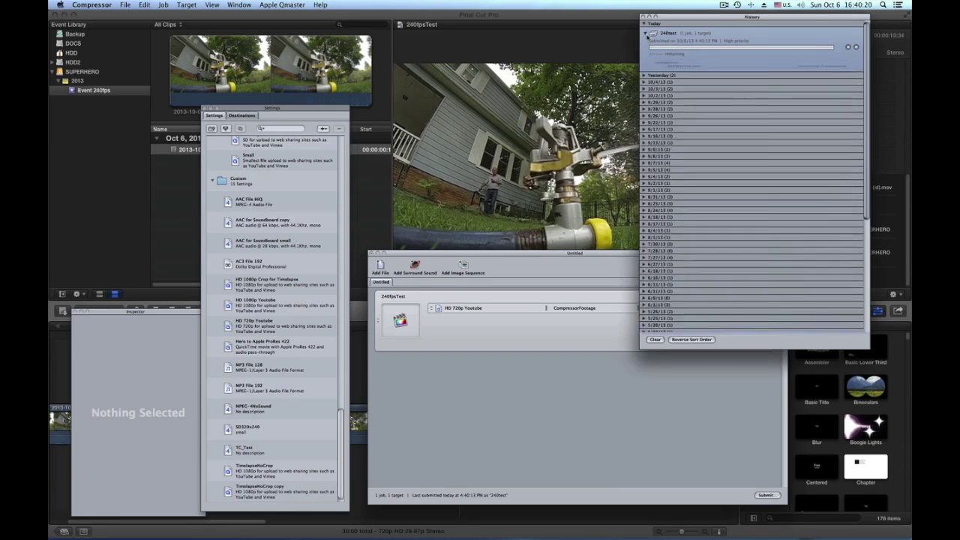